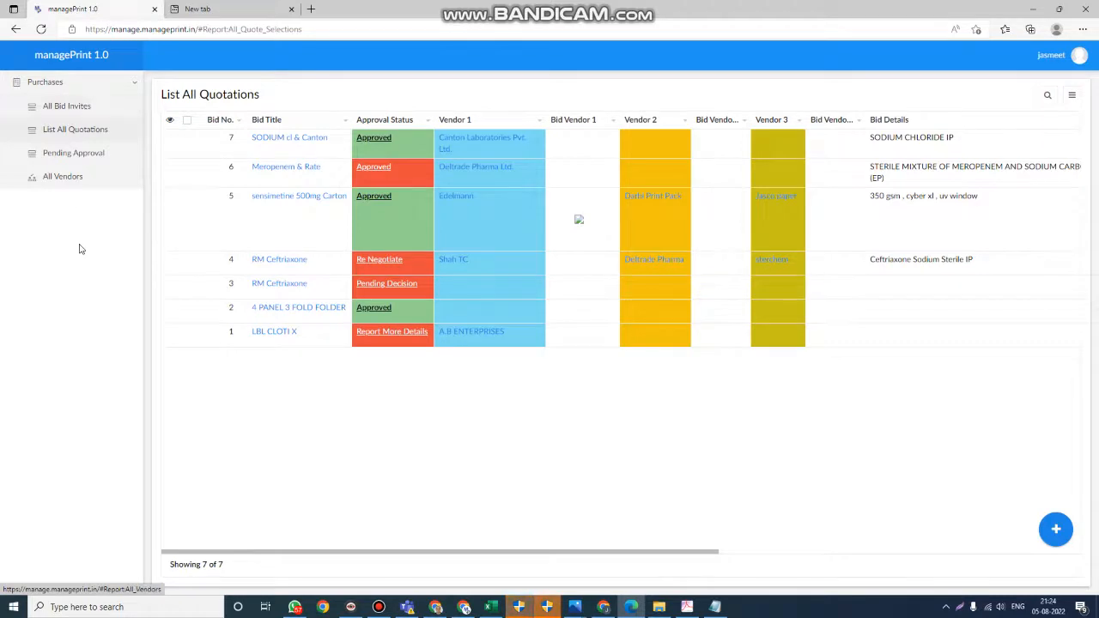
- Start a new bid invite and title it "BROCHURE 12 PAGES"
{"action": "left_click", "coordinate": [81, 112]}
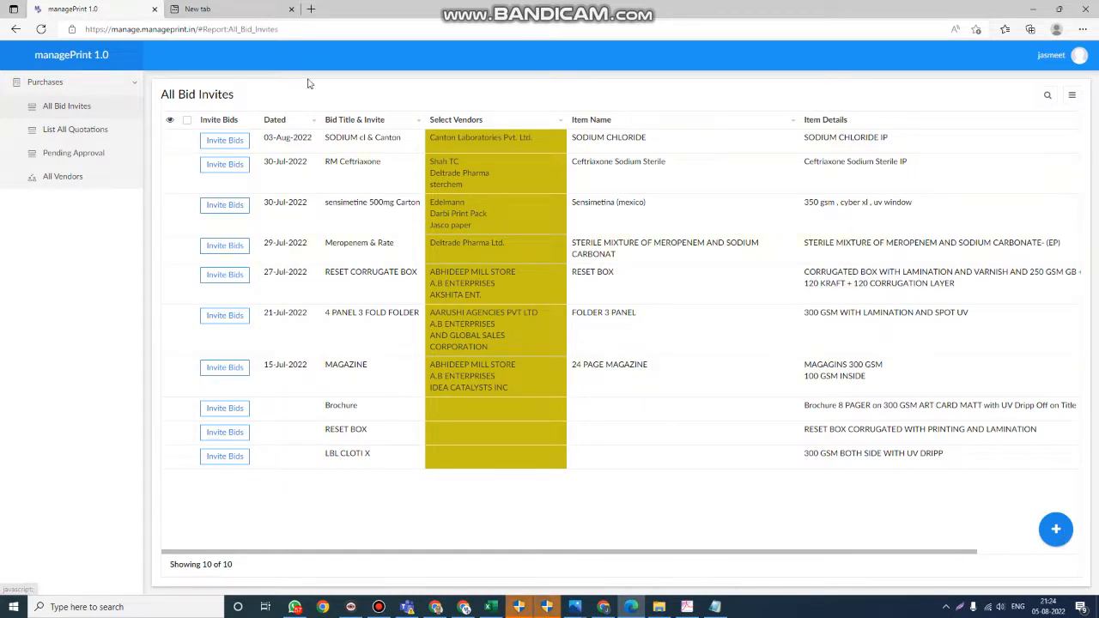
{"action": "left_click", "coordinate": [1057, 530]}
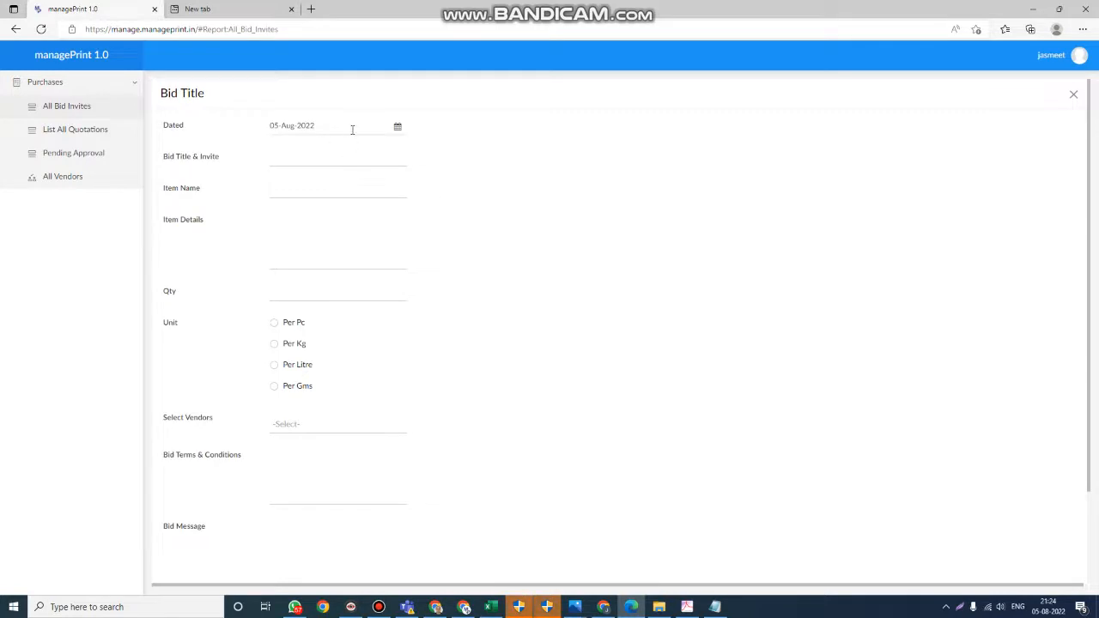
{"action": "left_click", "coordinate": [331, 158]}
{"action": "type", "text": "BROCHURE 12 PAGES"}
{"action": "key", "text": "Tab"}
- Enter "12 PAGE CLOTI BROCHURE" as the item name of the bid invite
{"action": "type", "text": "12"}
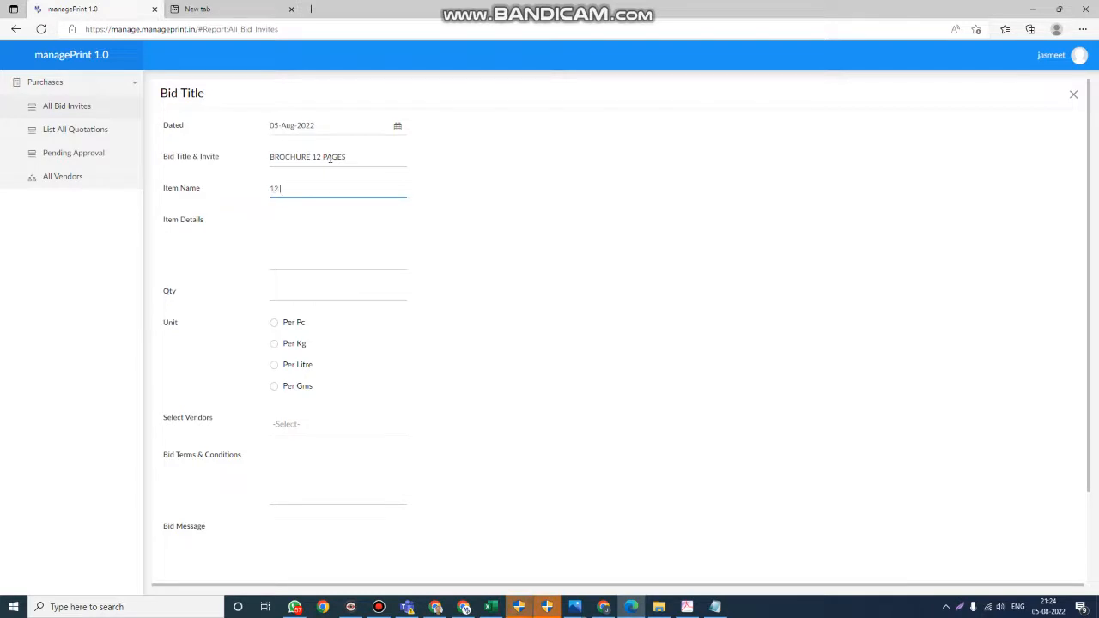
{"action": "type", "text": " PAGE CLOTI BROCHURE"}
{"action": "key", "text": "Tab"}
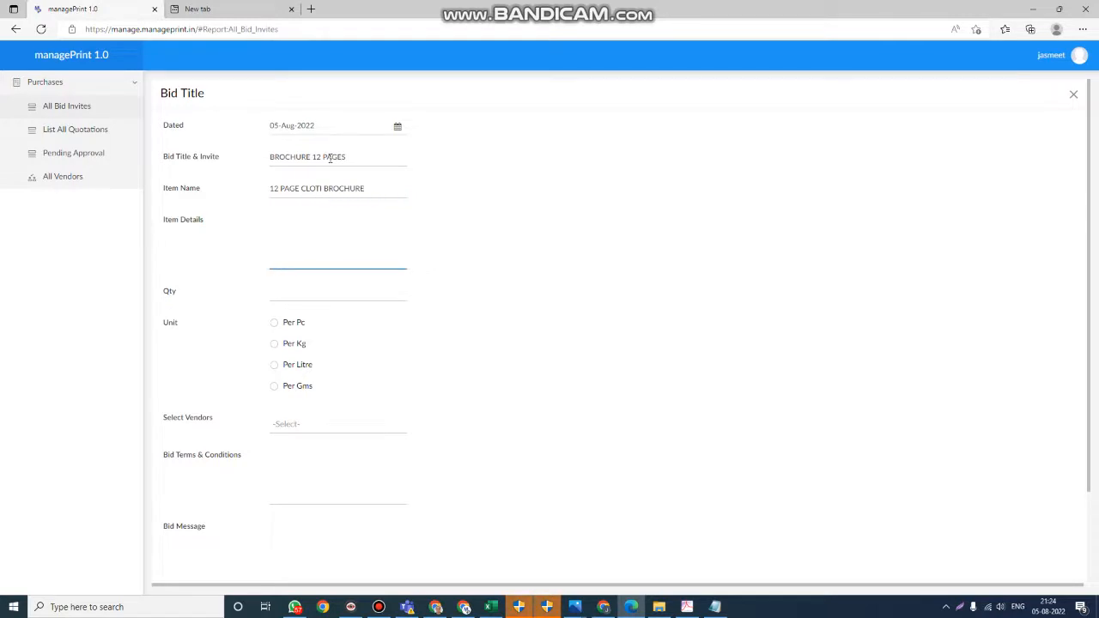
- Fill in the item details on three lines: "BROCHURE 12 PAGES", "300 GSM COVER" and "170 GSM INSIDE"
{"action": "type", "text": "BROCHURE 12 PAGES"}
{"action": "key", "text": "Return"}
{"action": "type", "text": "300"}
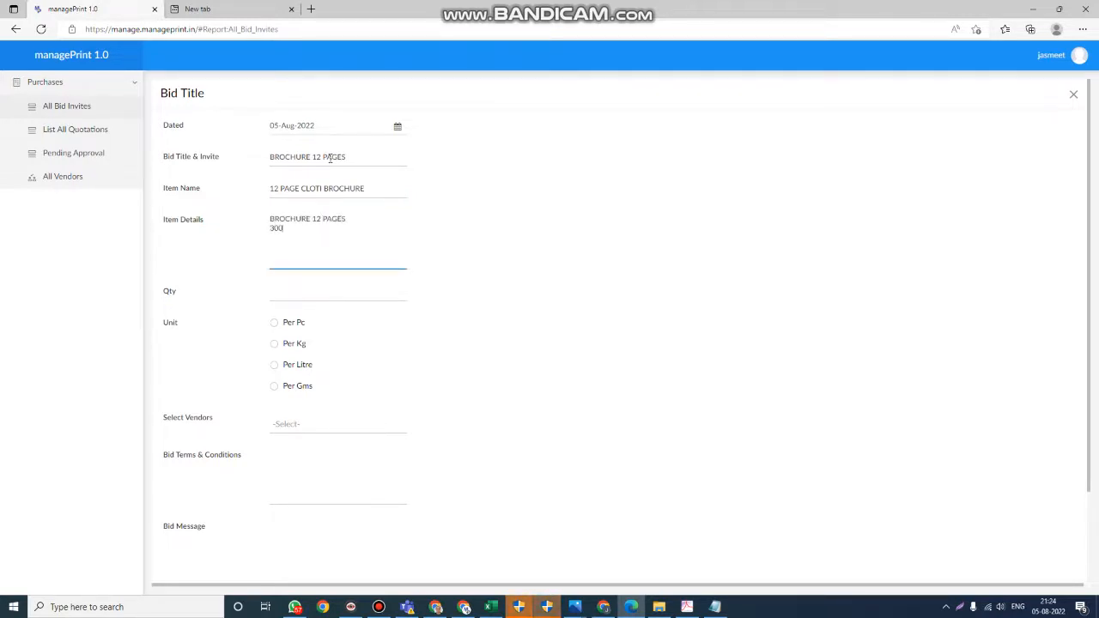
{"action": "type", "text": " GSM COVER"}
{"action": "key", "text": "Return"}
{"action": "type", "text": "170 GSM INSID"}
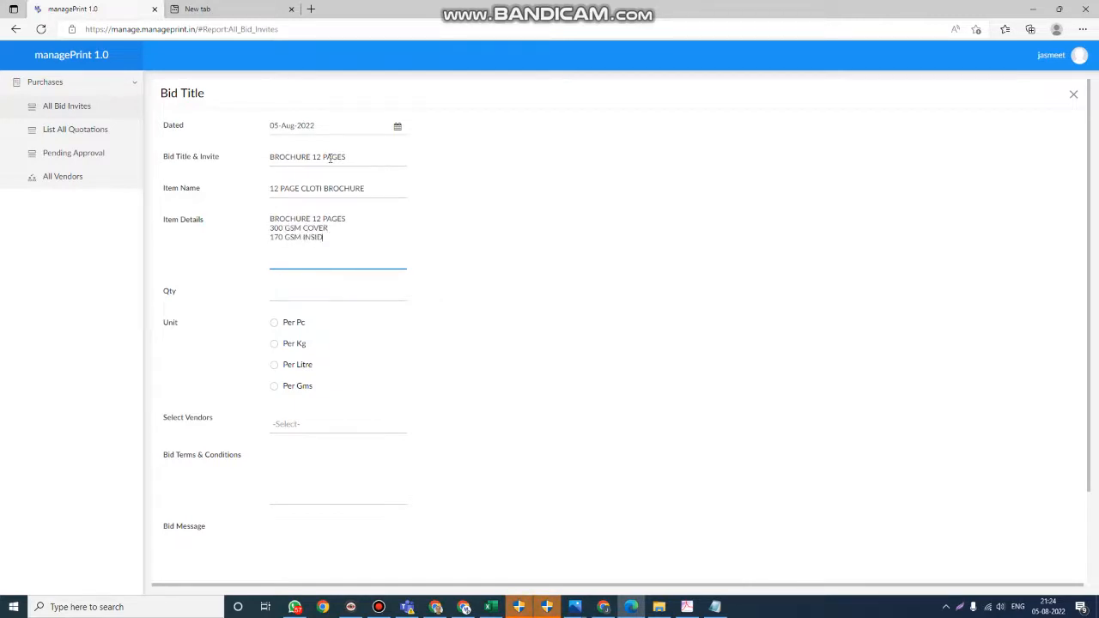
{"action": "type", "text": "E"}
{"action": "key", "text": "Tab"}
- Set the bid's quantity to 2000 with the unit Per Pc
{"action": "type", "text": "2"}
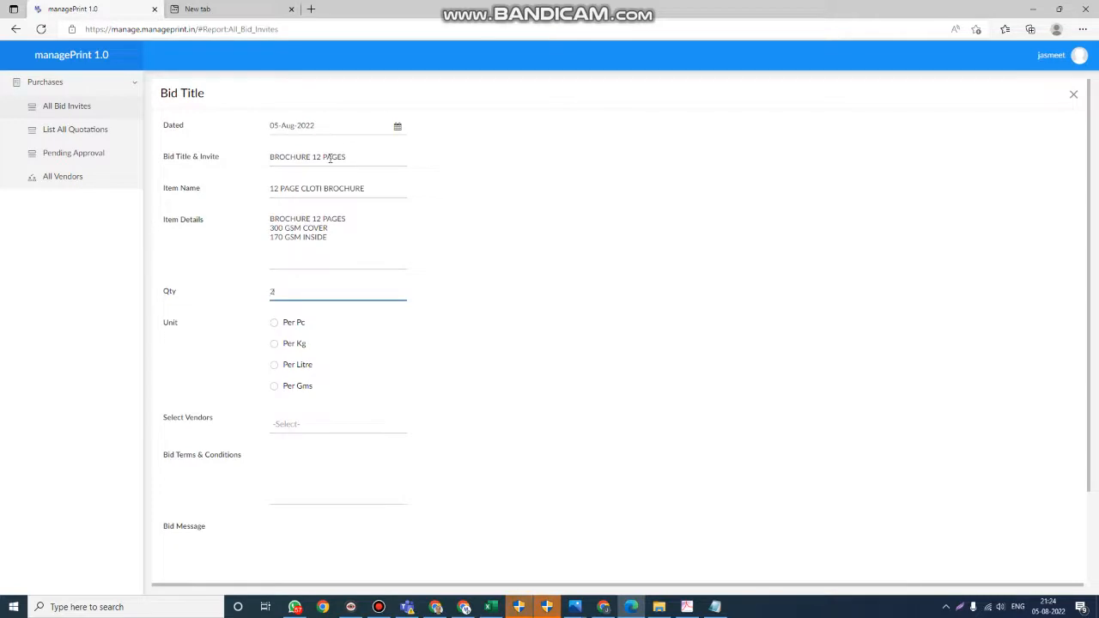
{"action": "type", "text": "000"}
{"action": "left_click", "coordinate": [292, 324]}
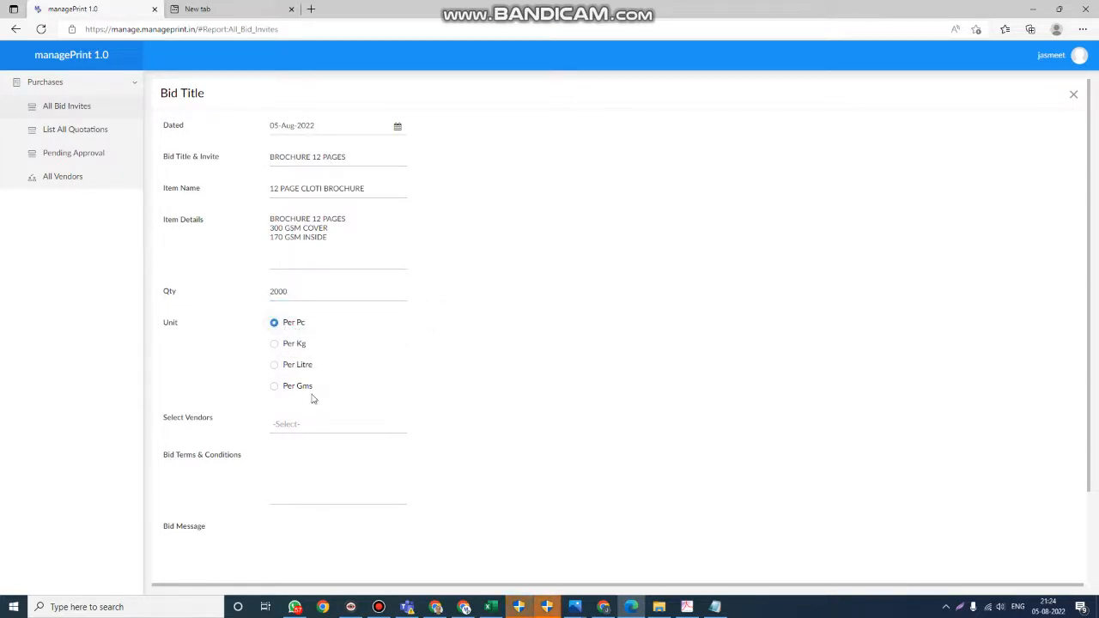
- Select IDEA CATALYSTS INC, ABHIDEEP MILL STORE and A.B ENTERPRISES as the vendors for the bid
{"action": "left_click", "coordinate": [320, 427]}
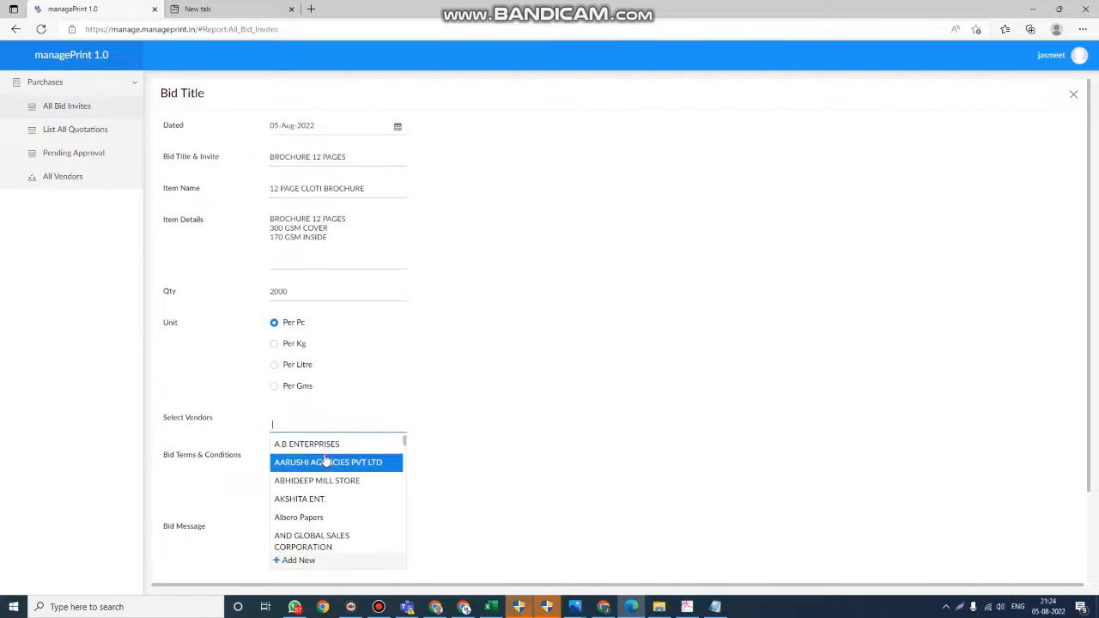
{"action": "type", "text": "idea"}
{"action": "key", "text": "Return"}
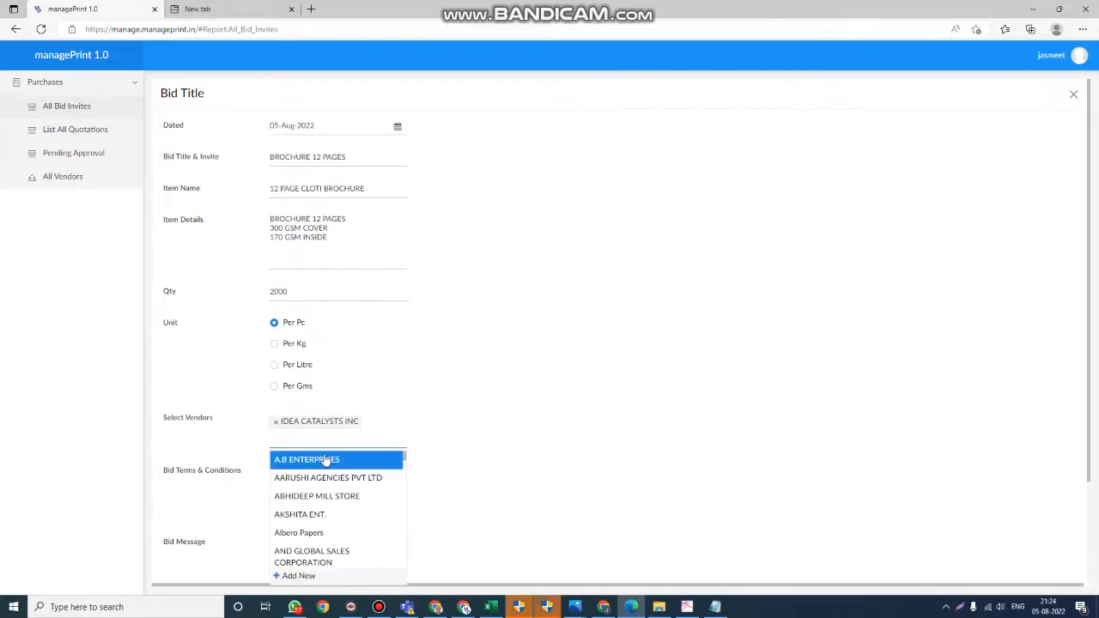
{"action": "type", "text": "med"}
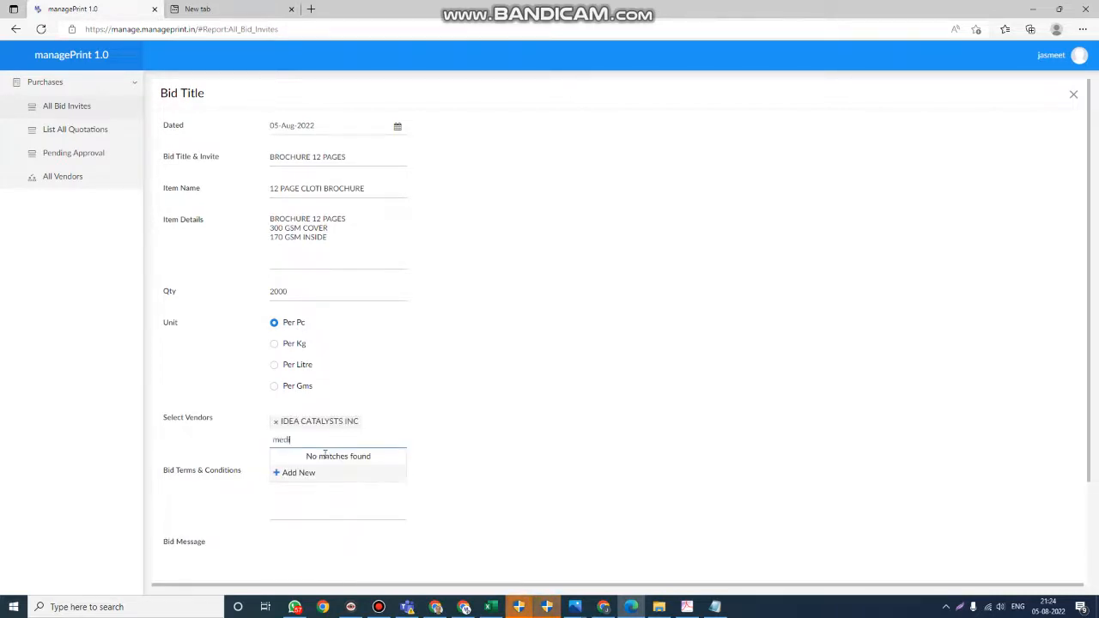
{"action": "key", "text": "BackSpace"}
{"action": "key", "text": "BackSpace"}
{"action": "left_click", "coordinate": [325, 459]}
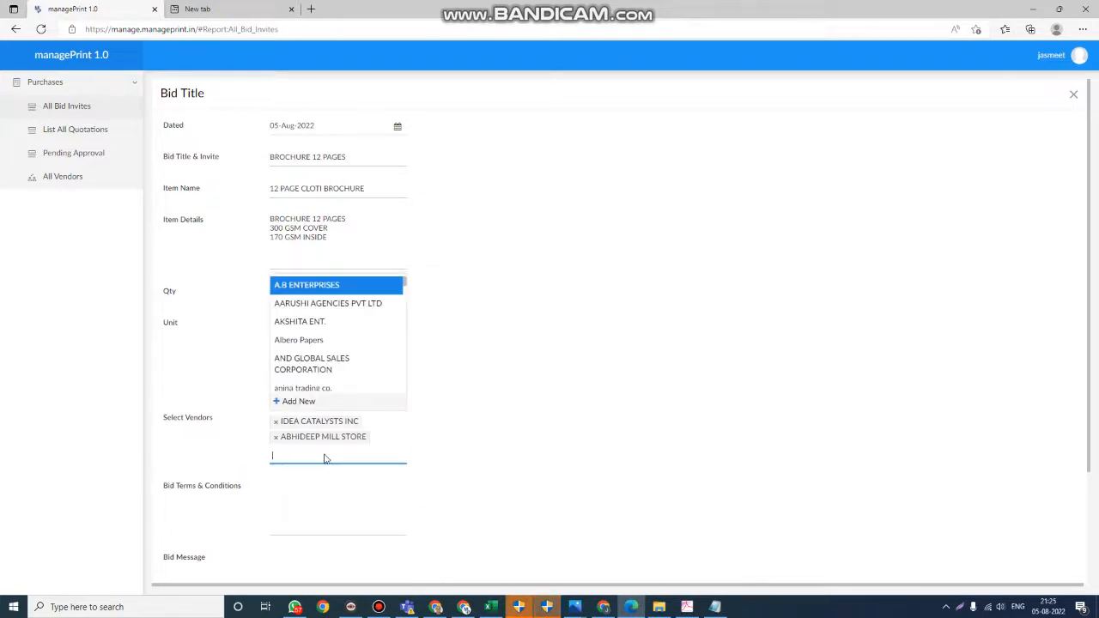
{"action": "key", "text": "Return"}
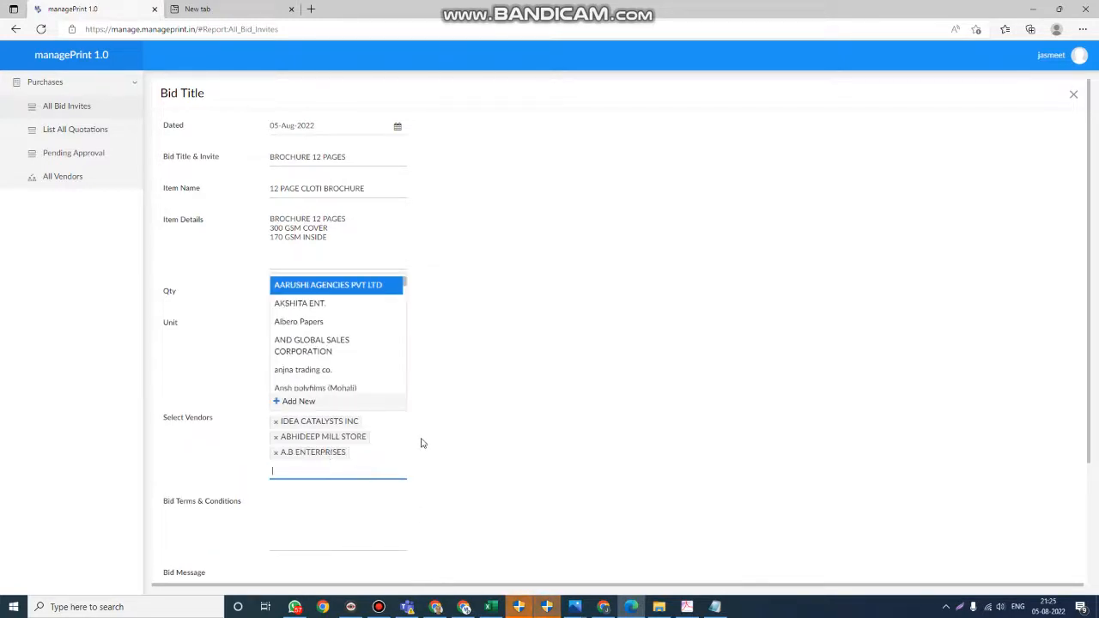
{"action": "left_click", "coordinate": [552, 449]}
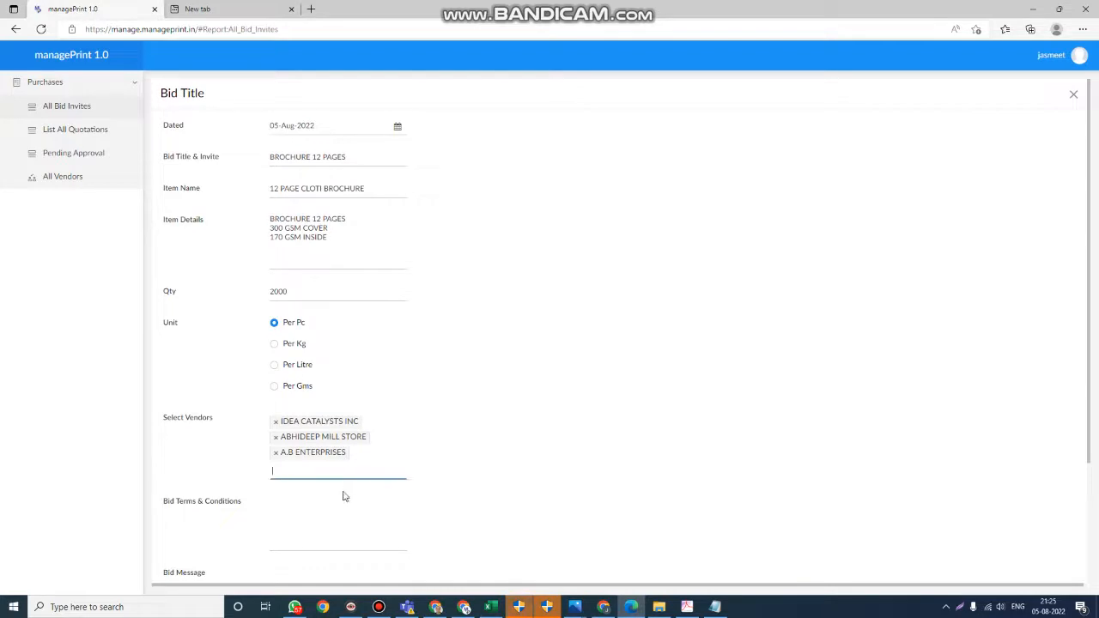
- Enter "- Delivery required in 5 days" as the bid terms and conditions
{"action": "scroll", "coordinate": [327, 522], "scroll_direction": "down", "scroll_amount": 2}
{"action": "left_click", "coordinate": [321, 364]}
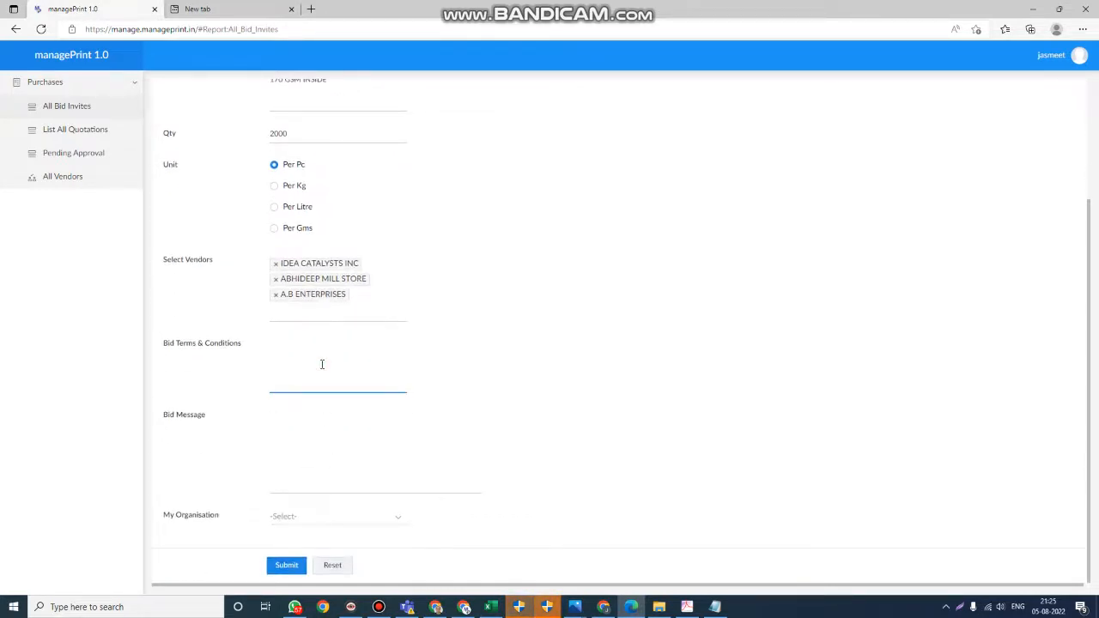
{"action": "type", "text": "Delivery required in 5 days"}
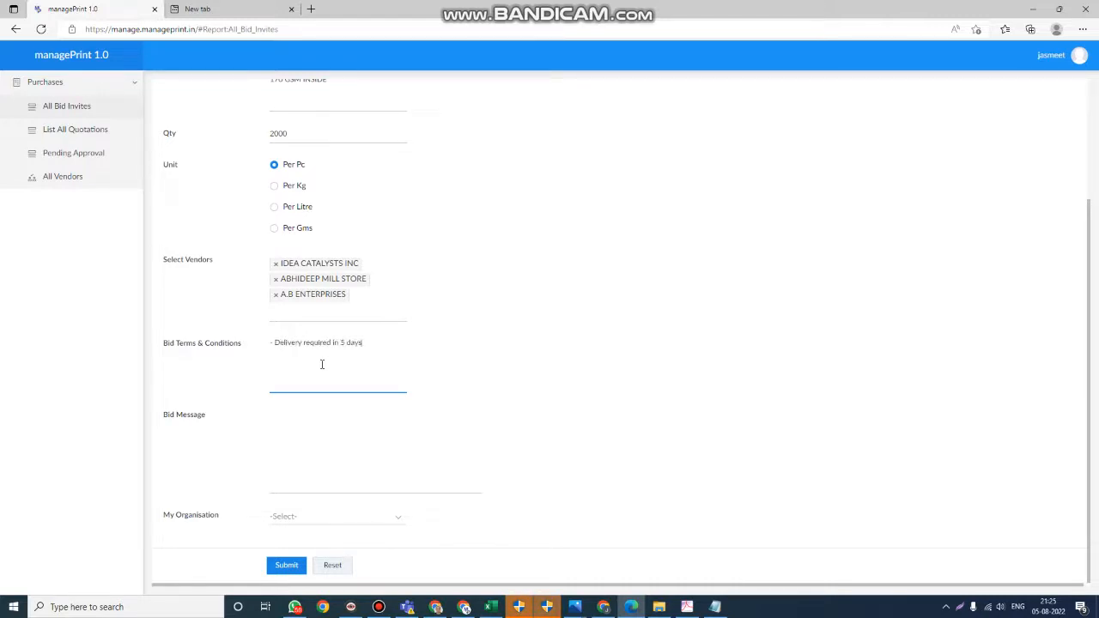
{"action": "key", "text": "Tab"}
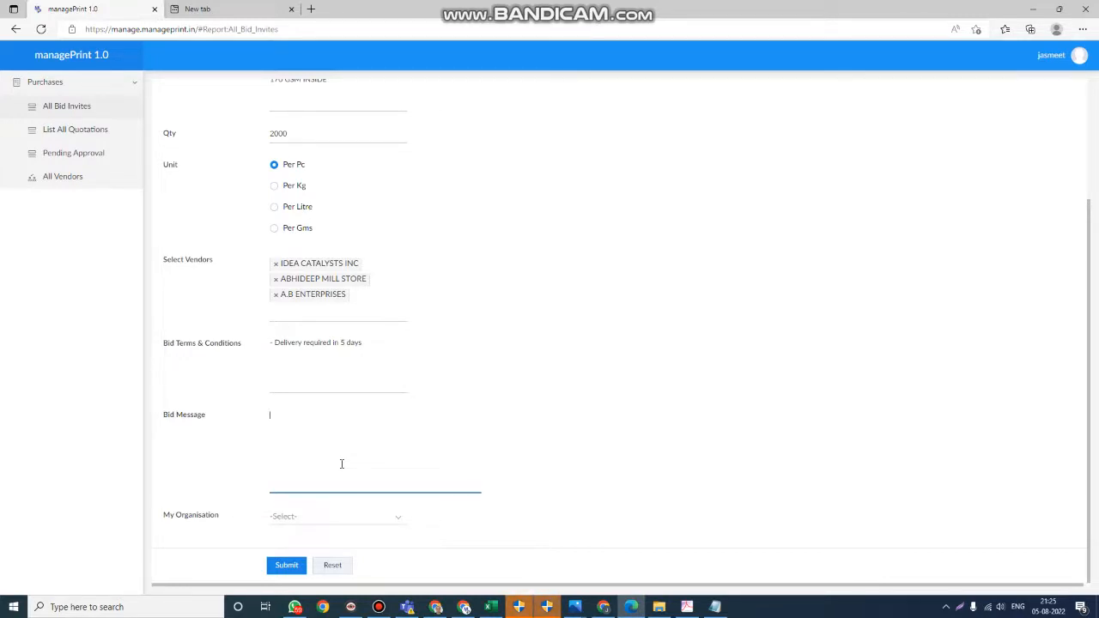
- Paste the prepared vendor letter requesting a quote, including the sender's signature details, as the bid message and read it through
{"action": "key", "text": "ctrl+v"}
{"action": "scroll", "coordinate": [341, 464], "scroll_direction": "up", "scroll_amount": 6}
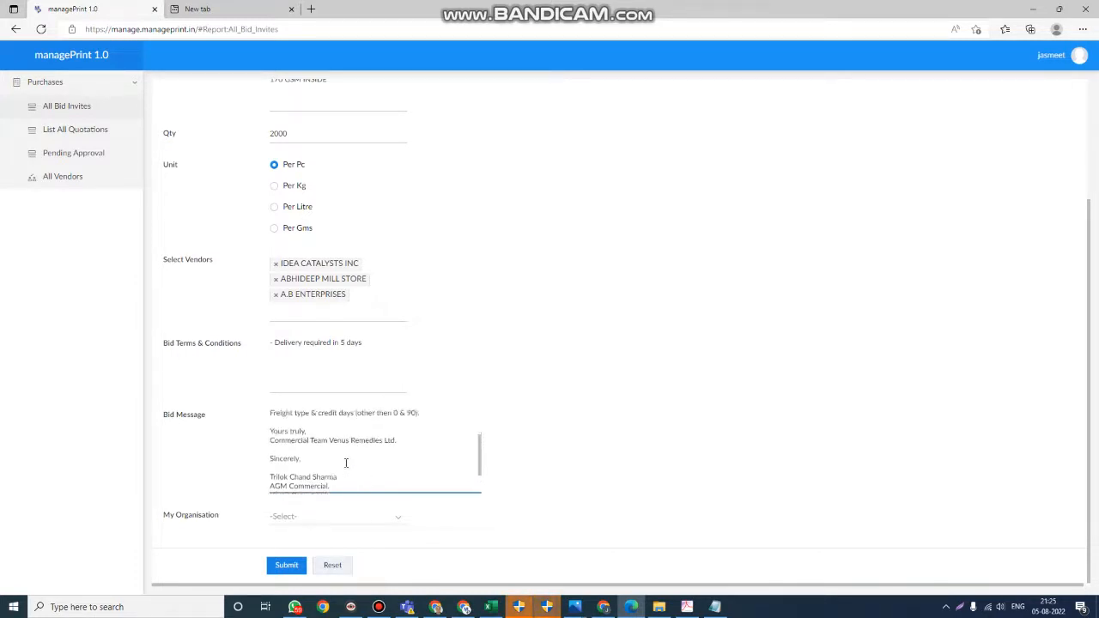
{"action": "scroll", "coordinate": [359, 450], "scroll_direction": "down", "scroll_amount": 6}
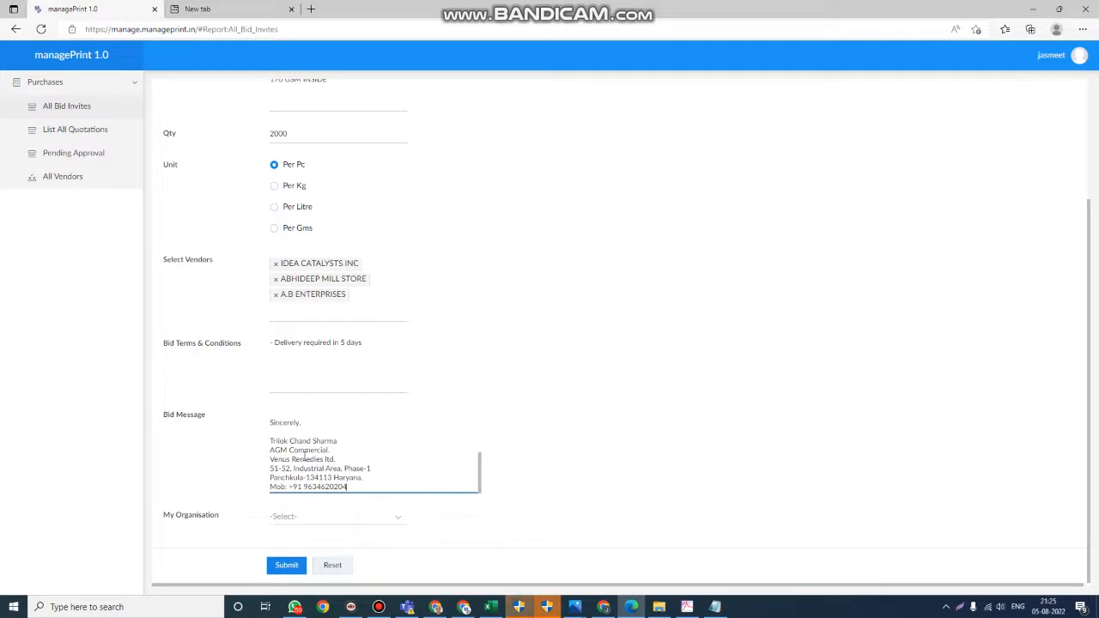
{"action": "scroll", "coordinate": [317, 429], "scroll_direction": "up", "scroll_amount": 6}
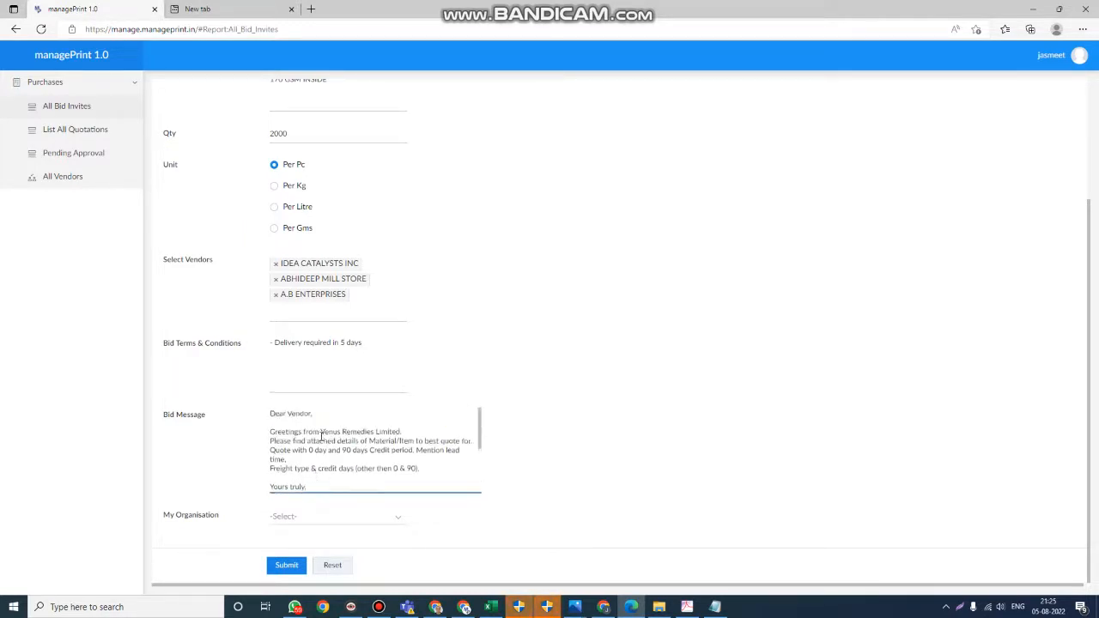
{"action": "scroll", "coordinate": [326, 471], "scroll_direction": "down", "scroll_amount": 2}
- Set My Organisation to Venus Remedies Ltd and submit the bid invite, declining to save the form information in the browser
{"action": "left_click", "coordinate": [328, 516]}
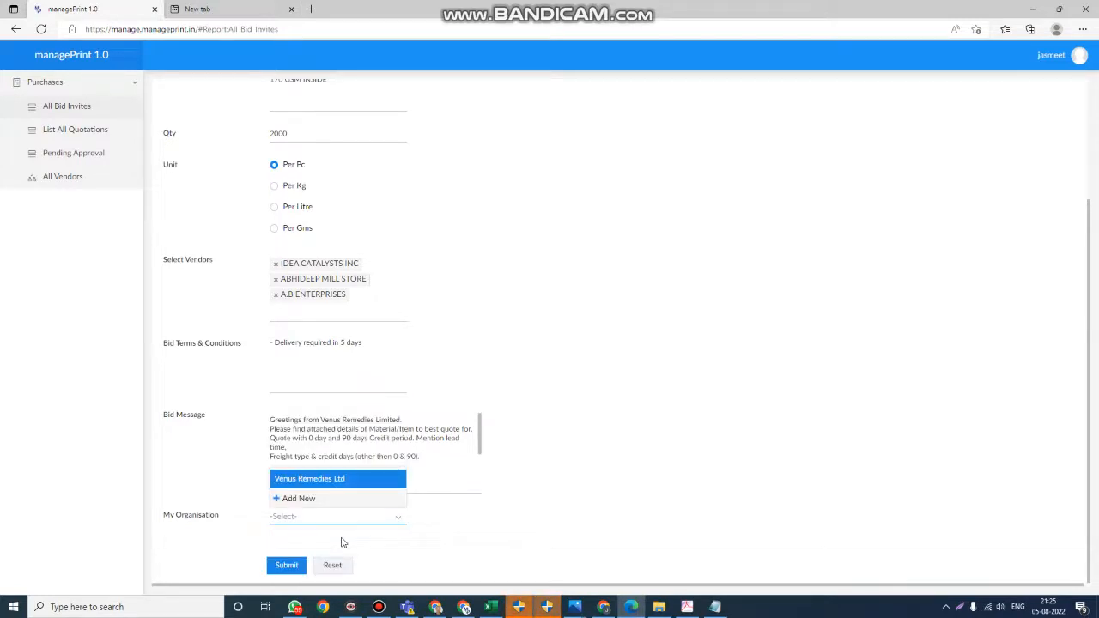
{"action": "left_click", "coordinate": [333, 484]}
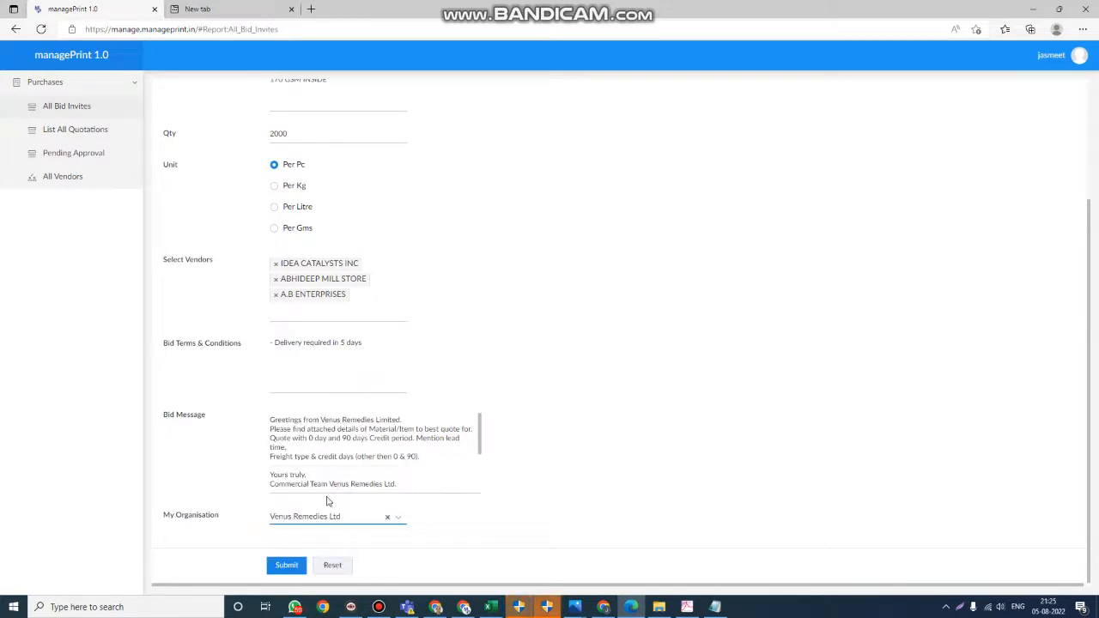
{"action": "left_click", "coordinate": [286, 565]}
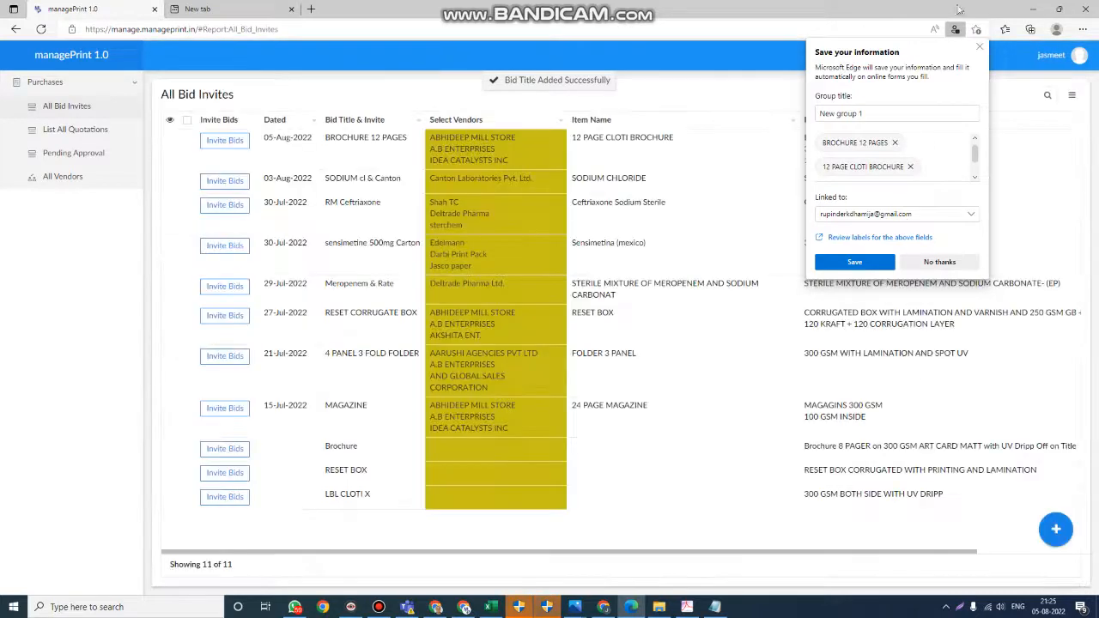
{"action": "left_click", "coordinate": [980, 47]}
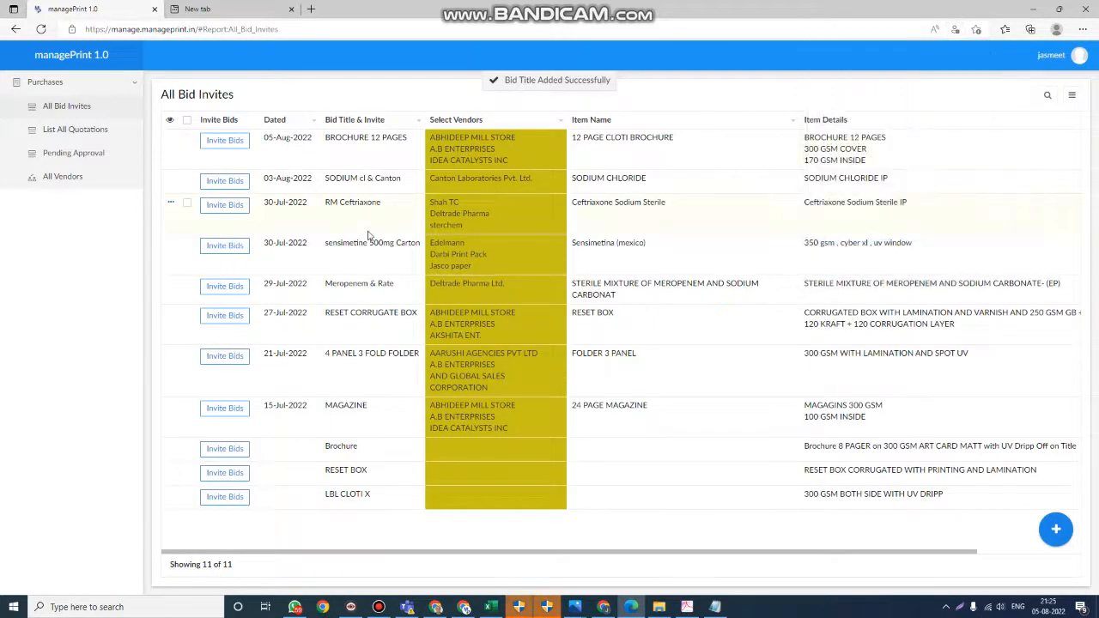
- View the quotation invitation generated for the BROCHURE 12 PAGES bid and close it
{"action": "left_click", "coordinate": [225, 141]}
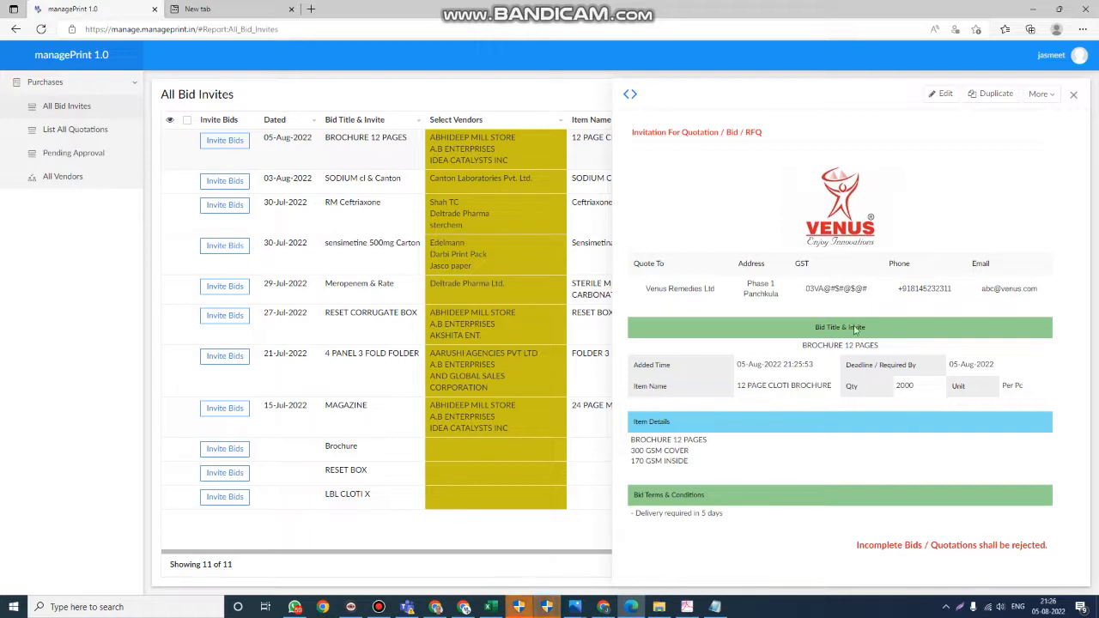
{"action": "left_click", "coordinate": [1074, 97]}
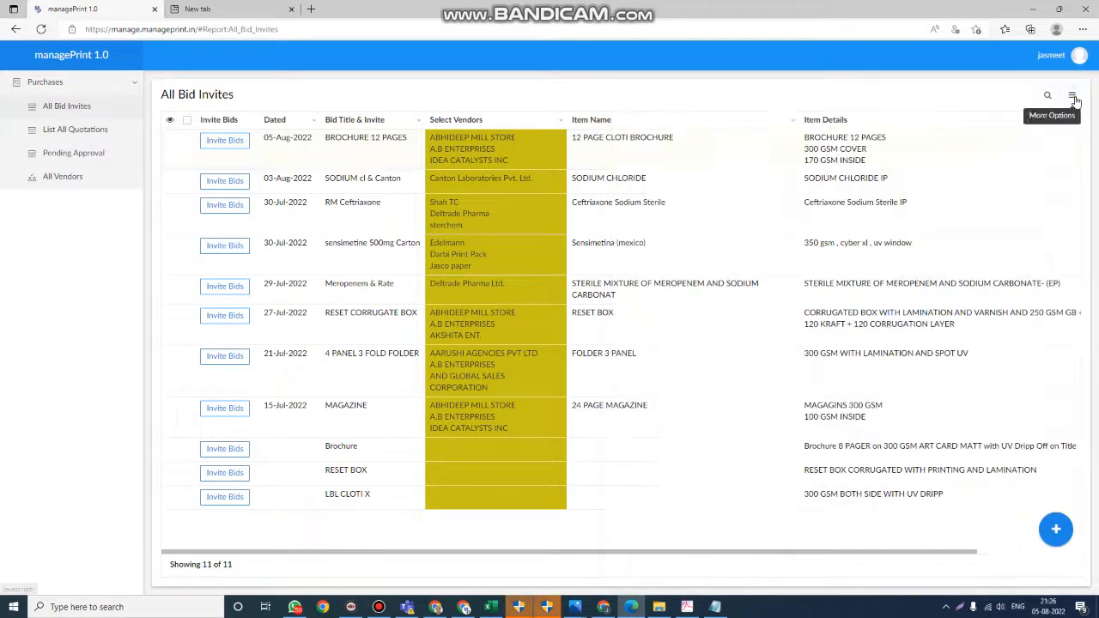
- Start a new quote selection in the quotations list with Brochure as the bid title and A.B ENTERPRISES as Vendor 1
{"action": "left_click", "coordinate": [66, 138]}
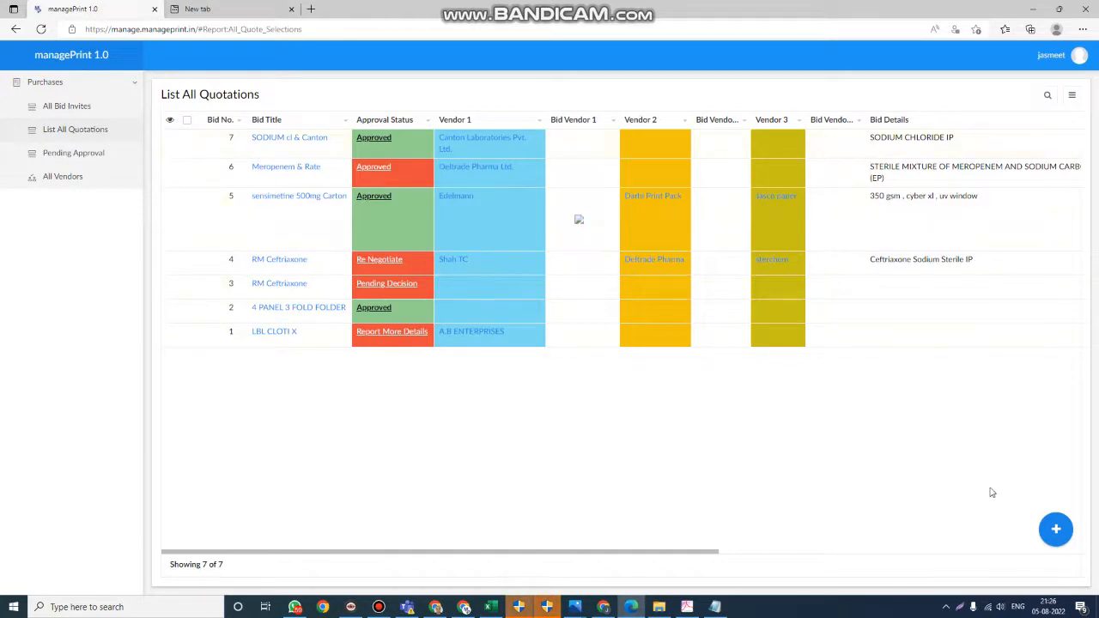
{"action": "left_click", "coordinate": [1056, 529]}
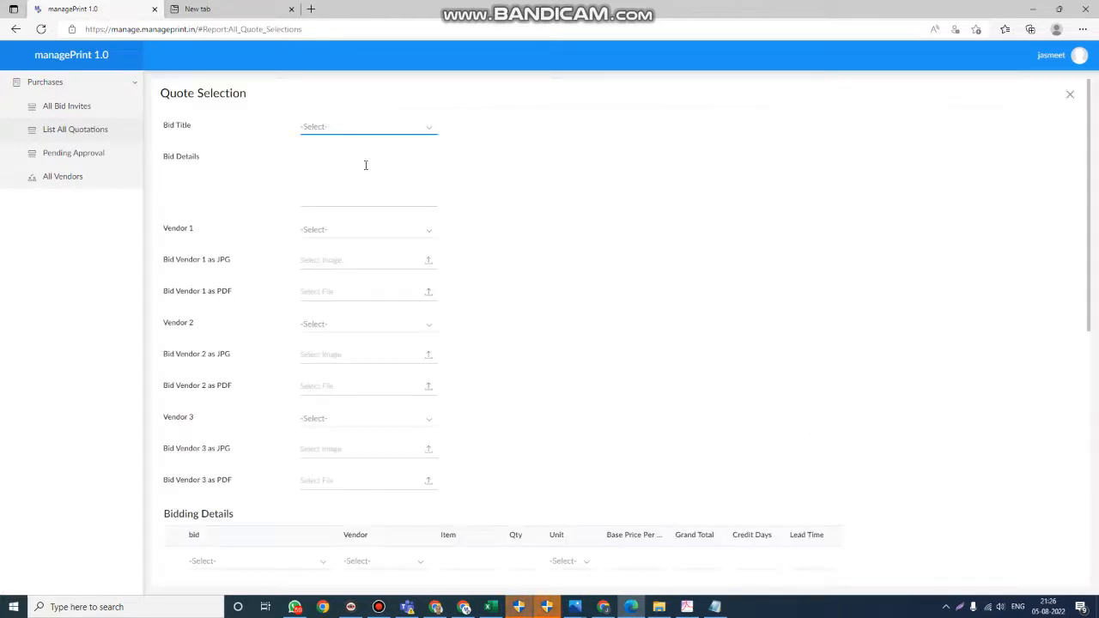
{"action": "left_click", "coordinate": [364, 130]}
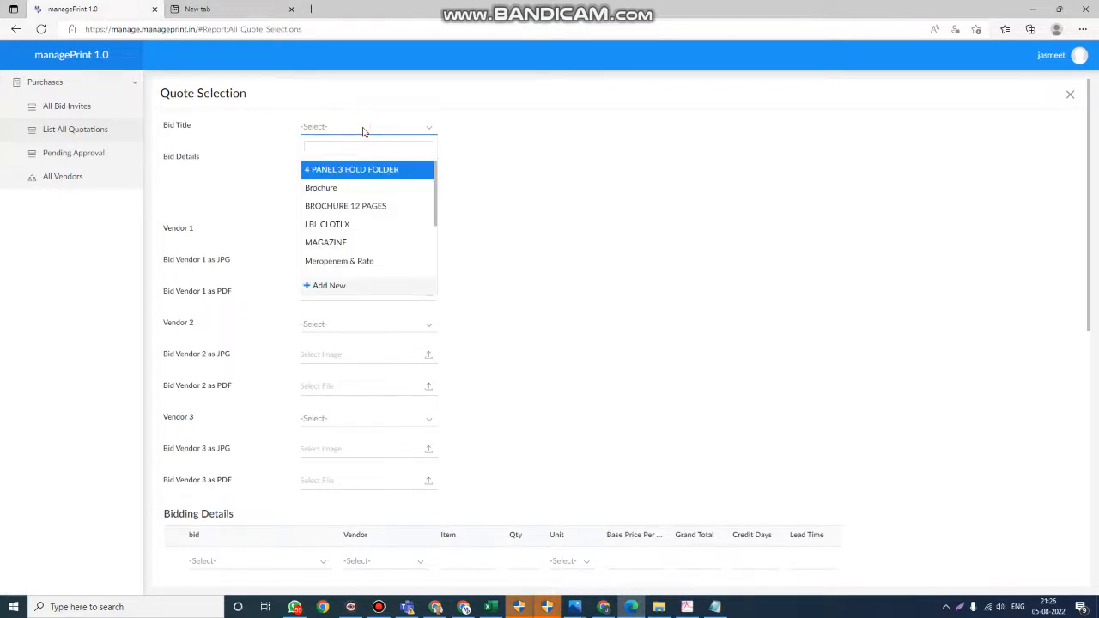
{"action": "left_click", "coordinate": [363, 188]}
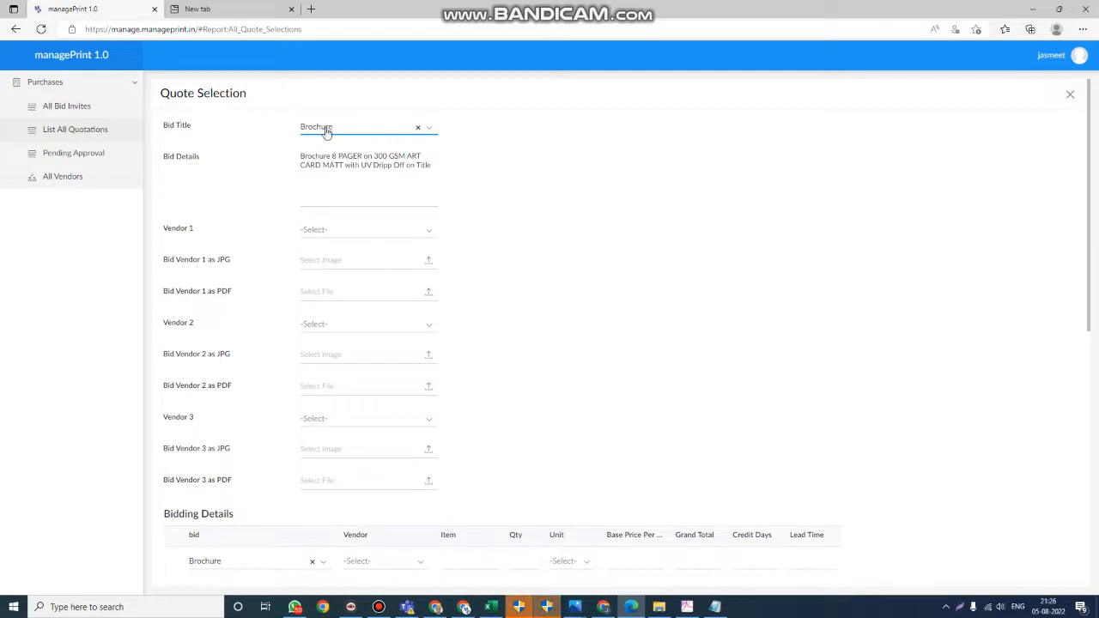
{"action": "left_click", "coordinate": [342, 240]}
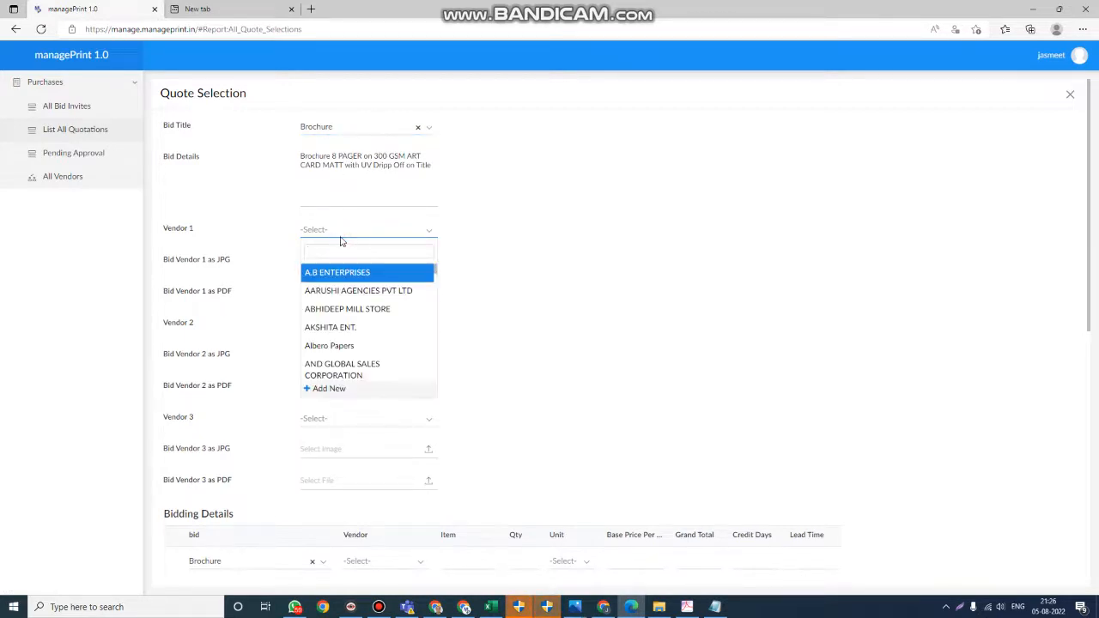
{"action": "left_click", "coordinate": [347, 277]}
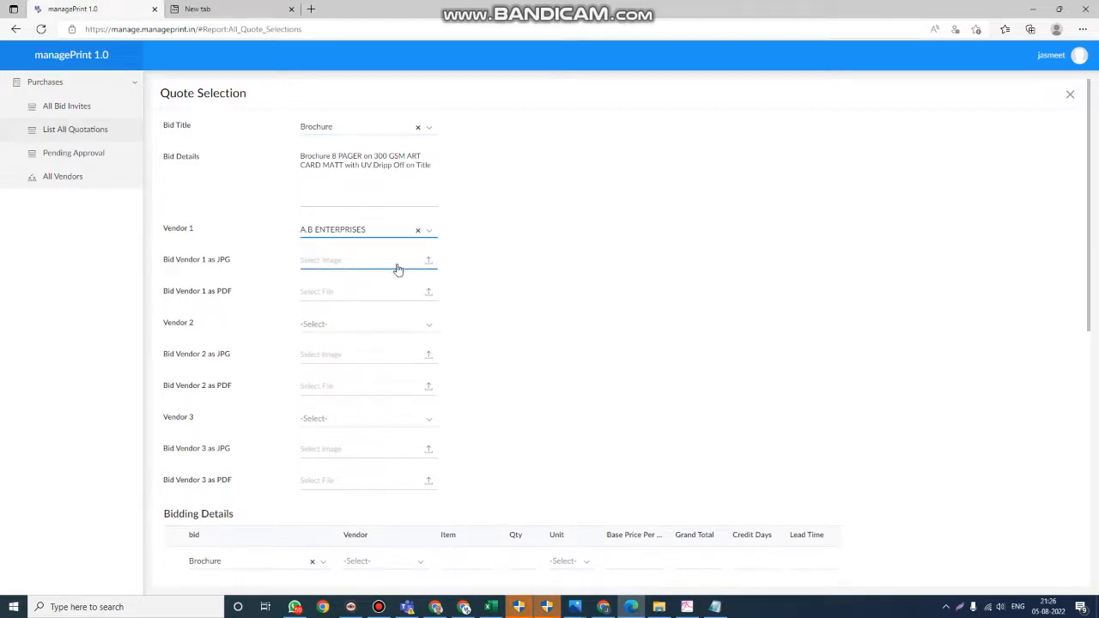
- Review the quote selection form's vendor upload fields, bidding details table and approvals section
{"action": "scroll", "coordinate": [395, 268], "scroll_direction": "down", "scroll_amount": 3}
{"action": "scroll", "coordinate": [365, 139], "scroll_direction": "up", "scroll_amount": 1}
{"action": "scroll", "coordinate": [365, 139], "scroll_direction": "up", "scroll_amount": 2}
{"action": "scroll", "coordinate": [387, 275], "scroll_direction": "down", "scroll_amount": 3}
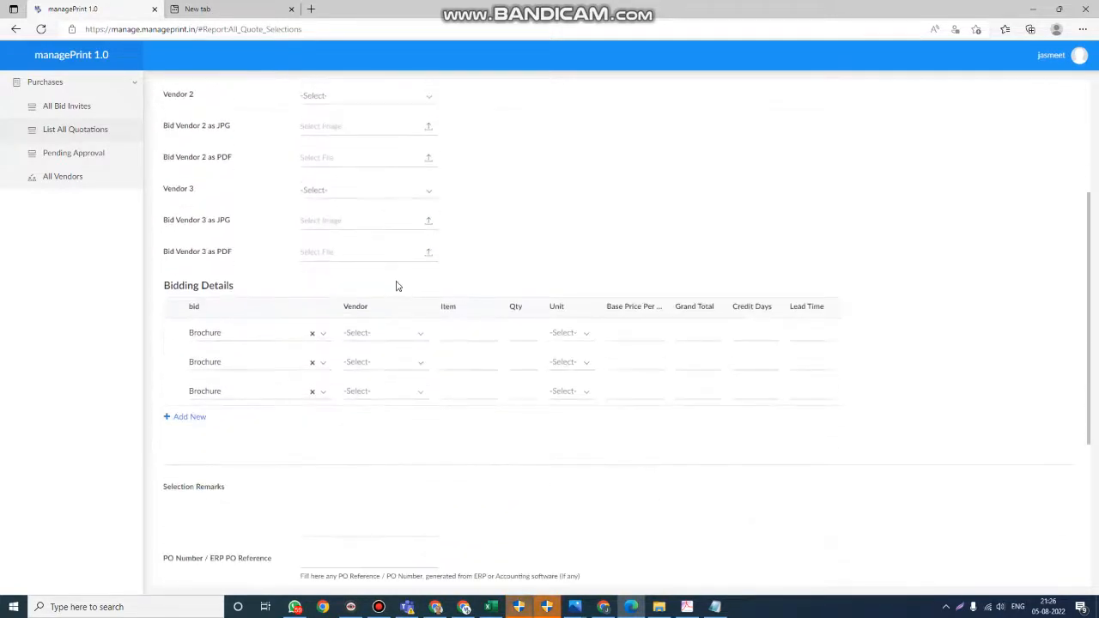
{"action": "left_click", "coordinate": [405, 334]}
{"action": "left_click", "coordinate": [609, 252]}
{"action": "scroll", "coordinate": [584, 249], "scroll_direction": "up", "scroll_amount": 4}
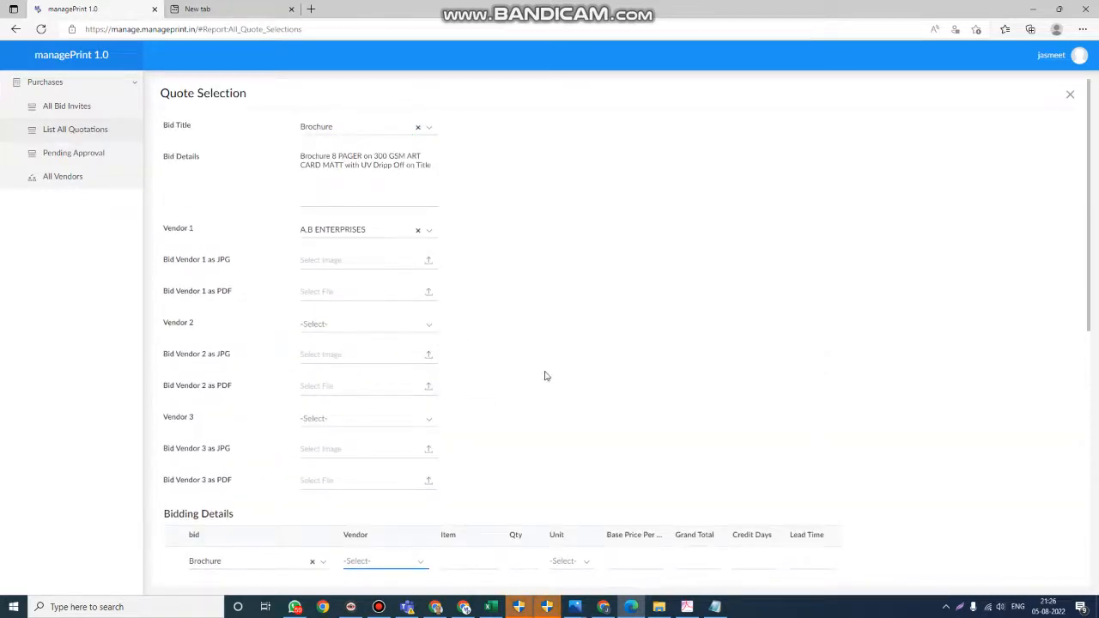
{"action": "scroll", "coordinate": [507, 412], "scroll_direction": "down", "scroll_amount": 8}
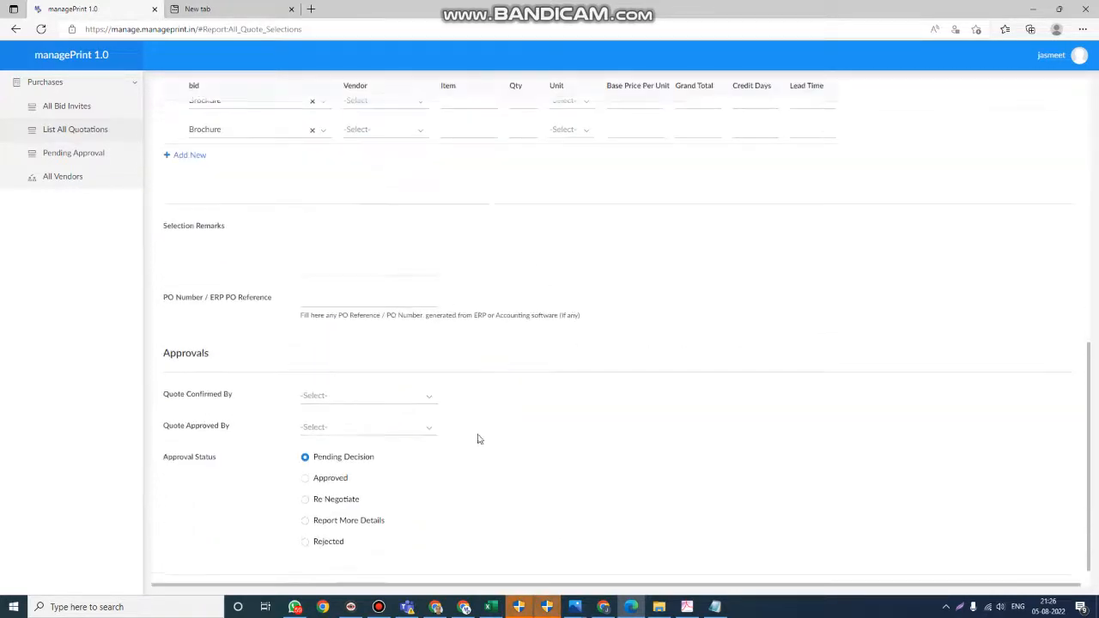
- Select the employees for Quote Confirmed By and Quote Approved By, and submit the Brochure quote selection with Pending Decision status
{"action": "left_click", "coordinate": [346, 393]}
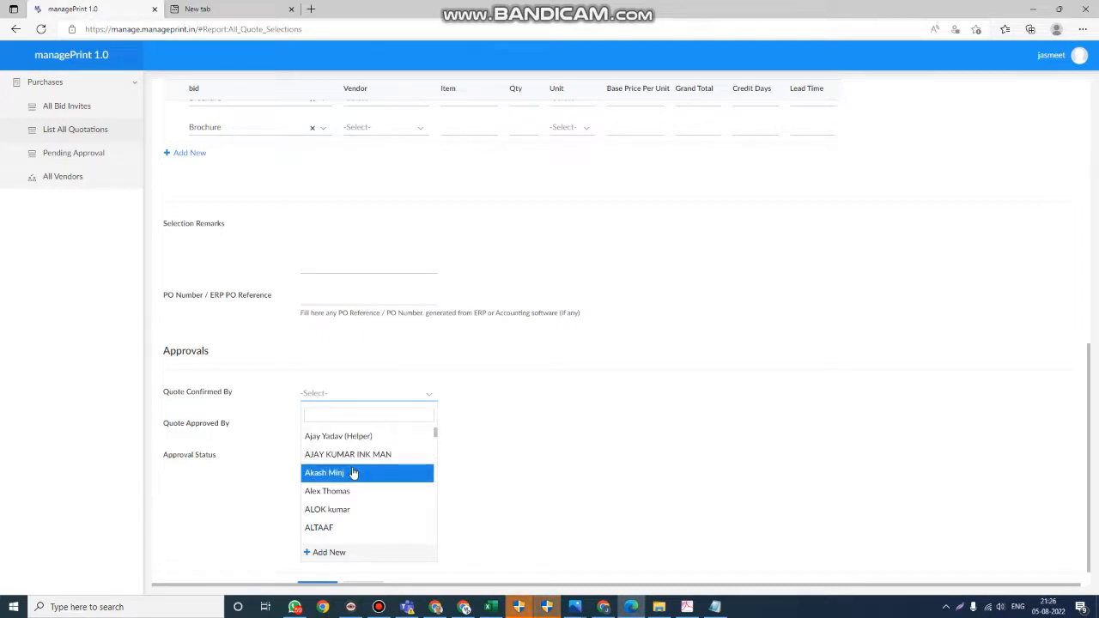
{"action": "type", "text": "mu"}
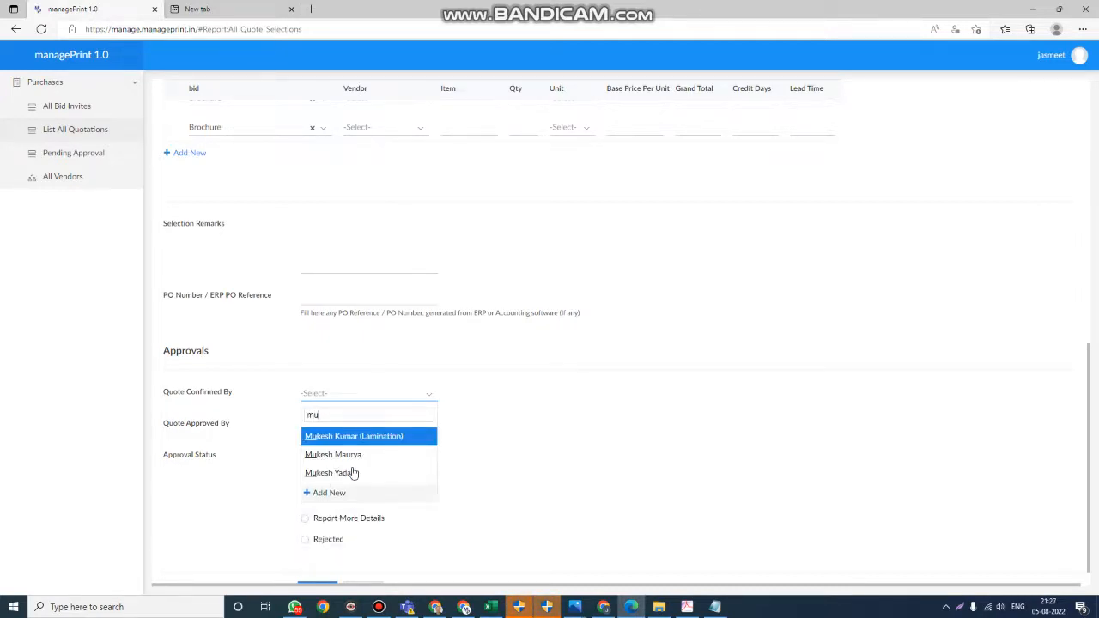
{"action": "key", "text": "Return"}
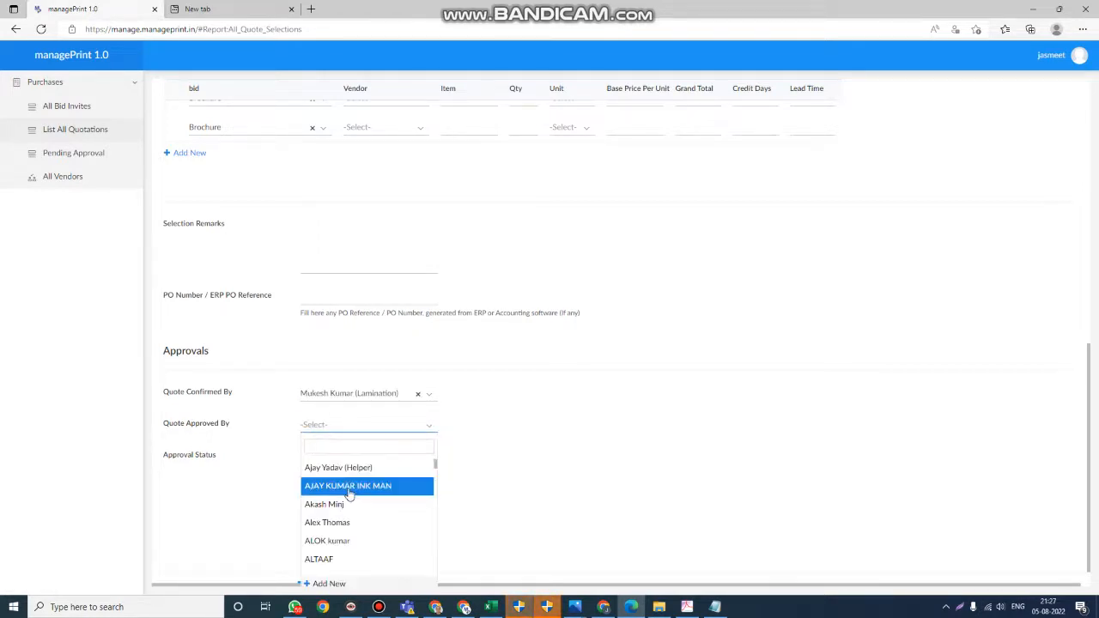
{"action": "left_click", "coordinate": [343, 506]}
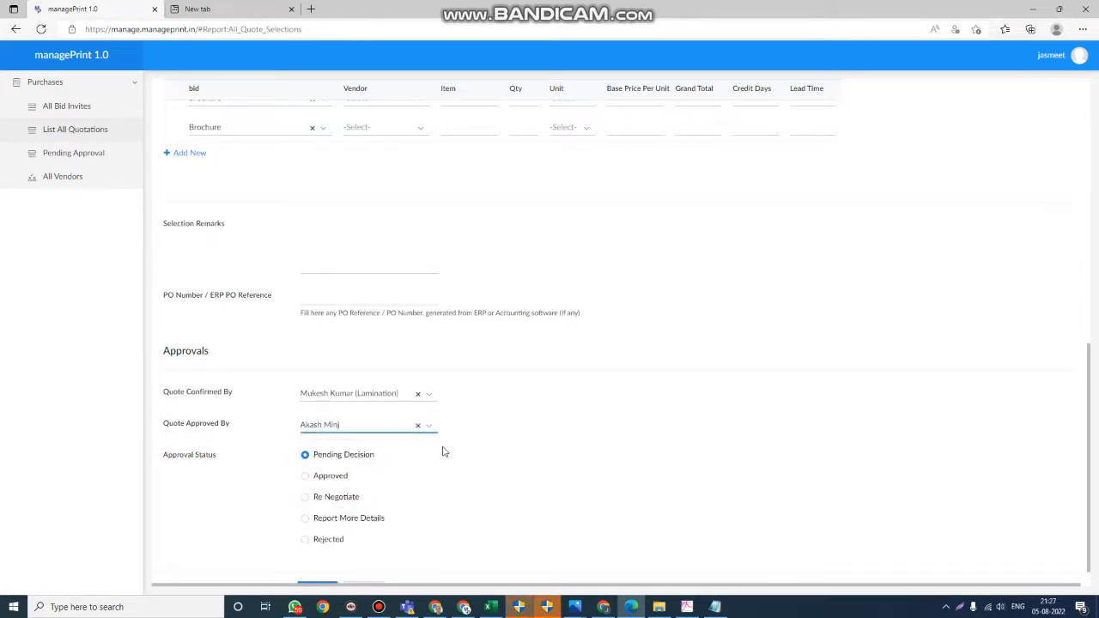
{"action": "scroll", "coordinate": [435, 481], "scroll_direction": "down", "scroll_amount": 1}
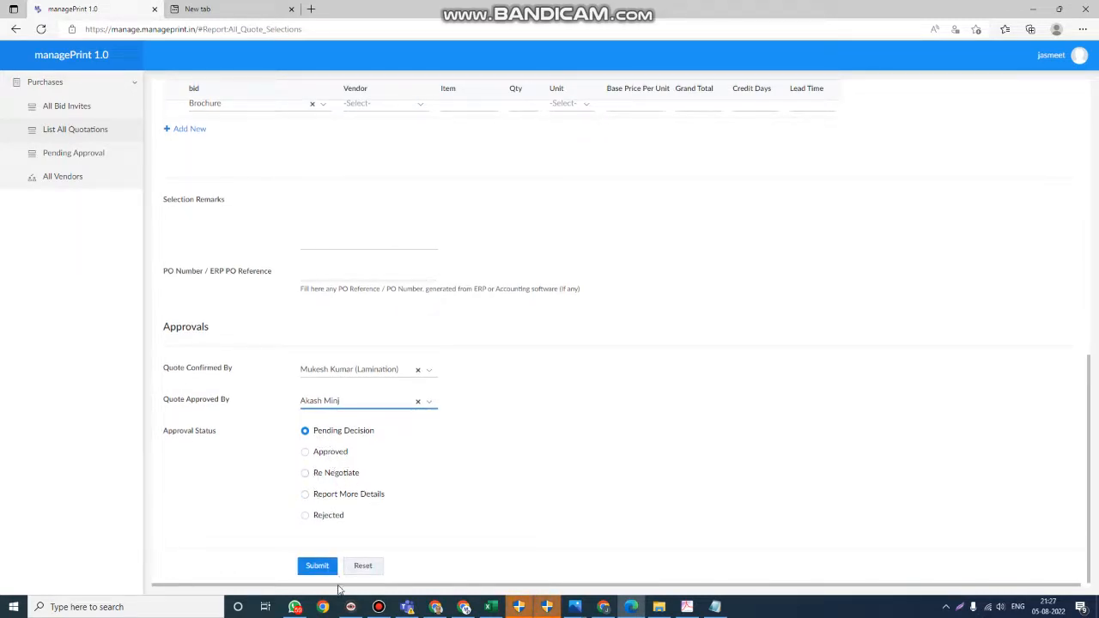
{"action": "left_click", "coordinate": [318, 568]}
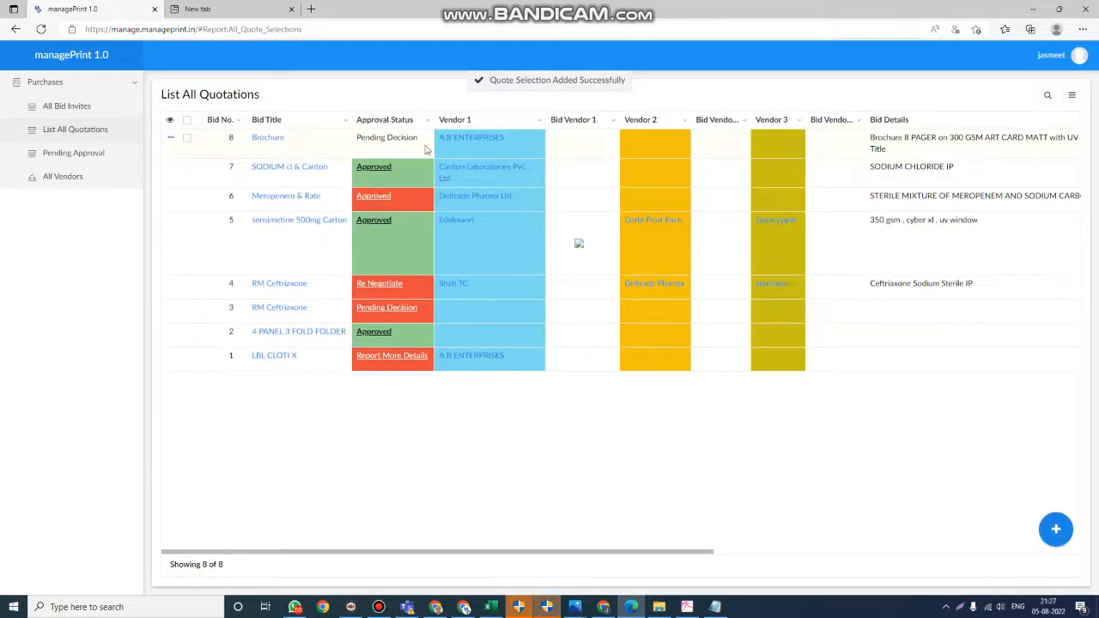
- View the submitted Brochure quote selection summary and its export and print options, and close it
{"action": "left_click", "coordinate": [497, 148]}
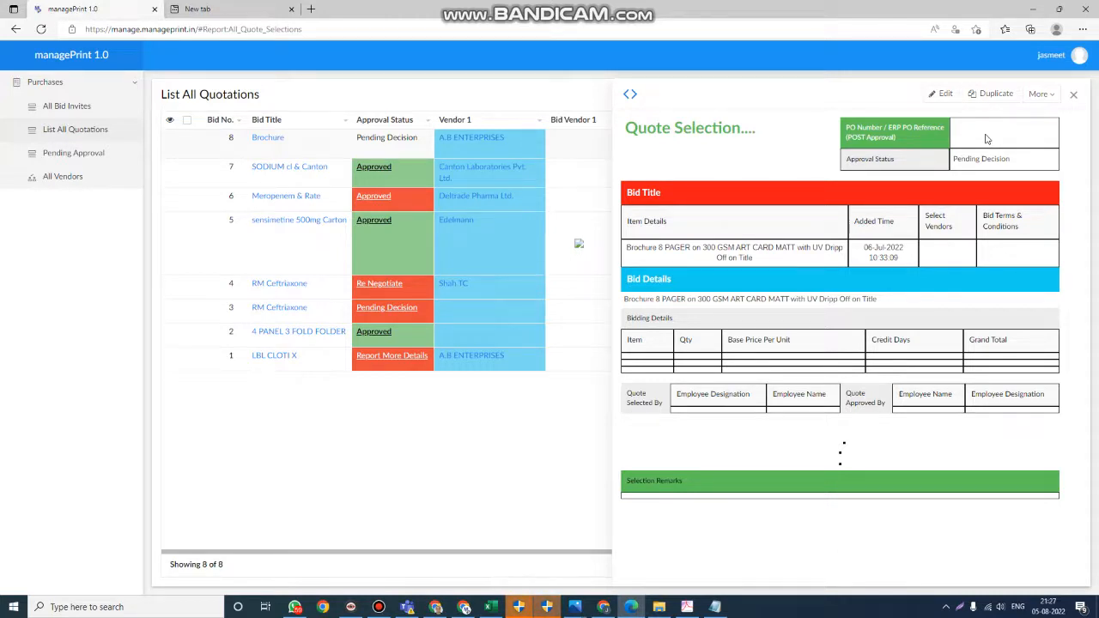
{"action": "left_click", "coordinate": [1039, 94]}
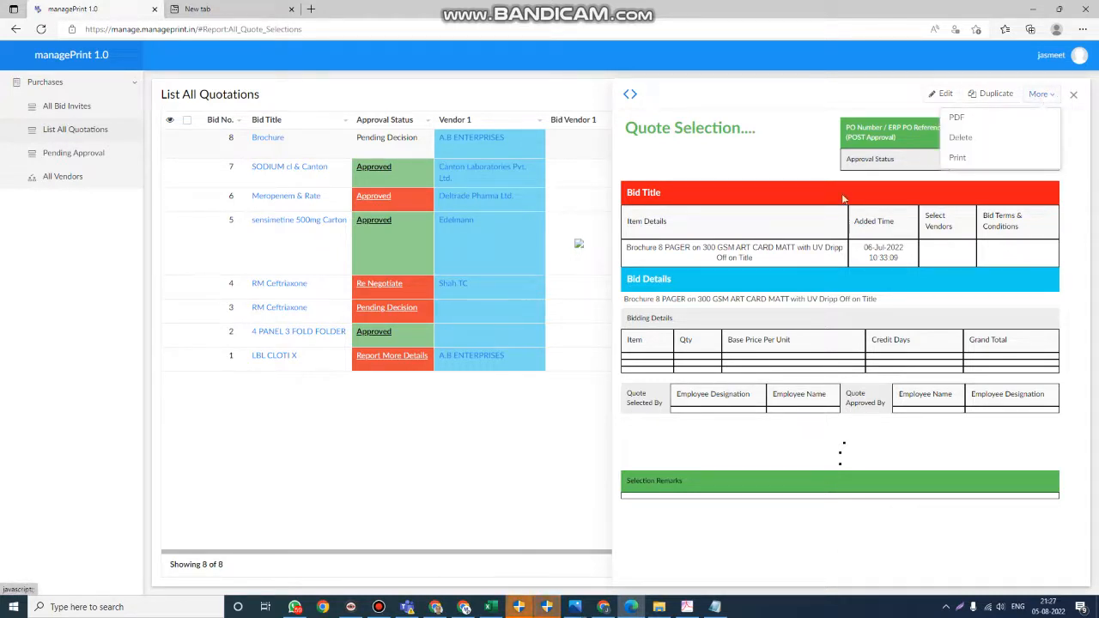
{"action": "left_click", "coordinate": [810, 224]}
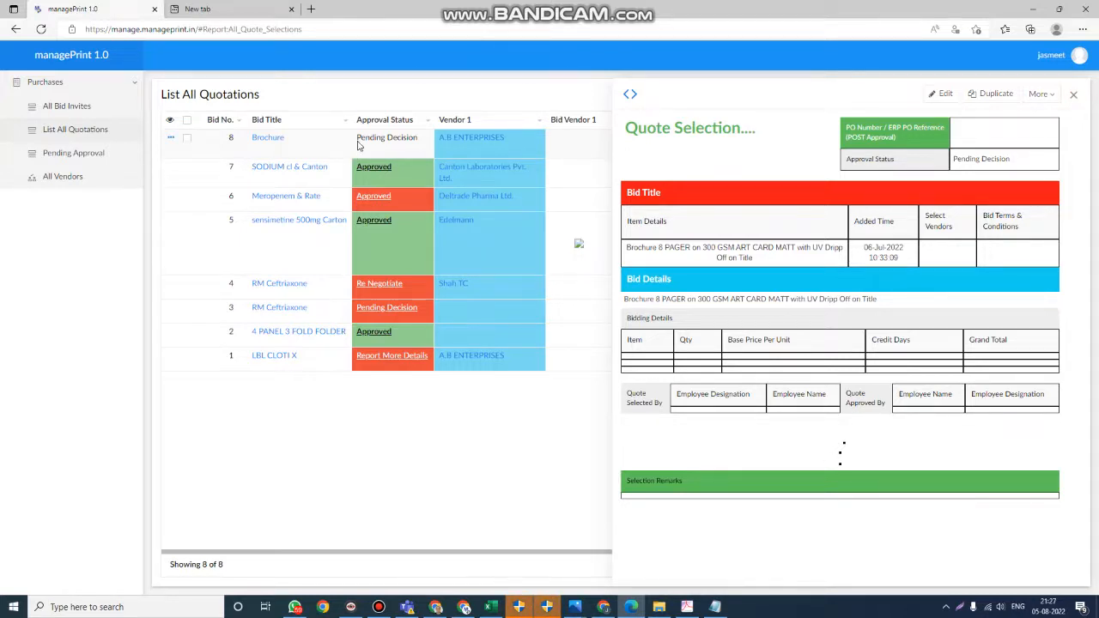
{"action": "left_click", "coordinate": [1075, 95]}
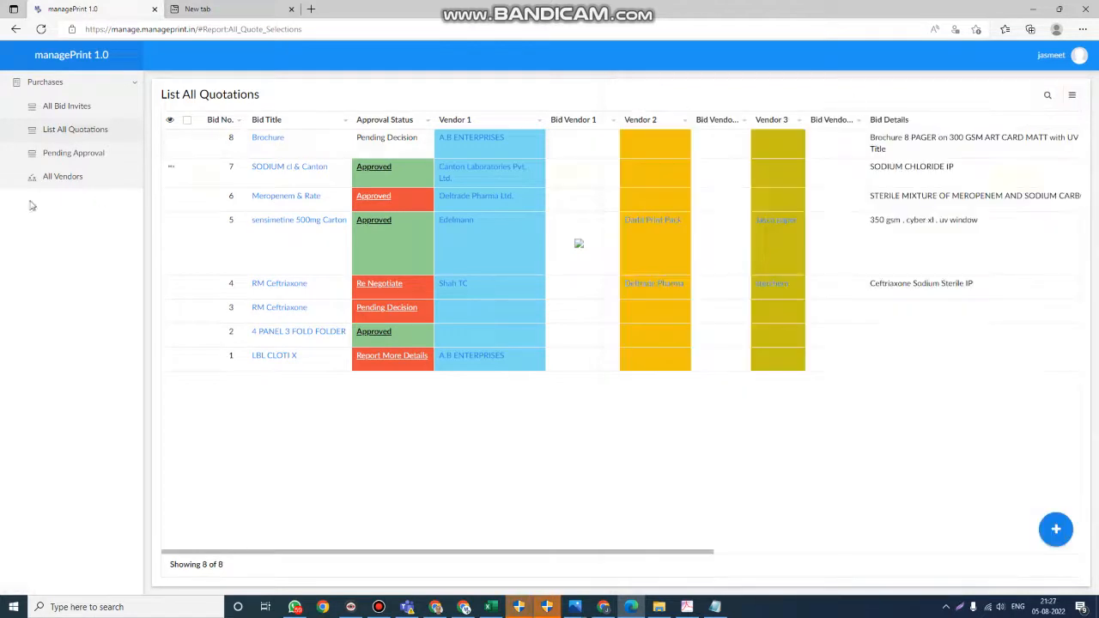
- Open the pending approvals list, review the Brochure quote selection awaiting a decision, and close its summary
{"action": "left_click", "coordinate": [61, 161]}
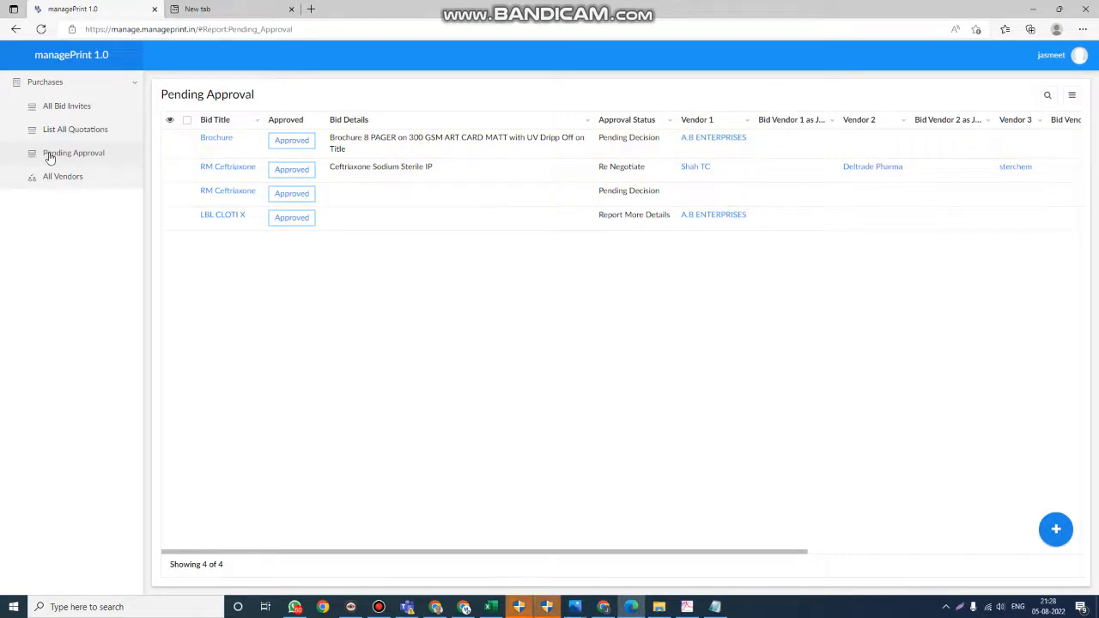
{"action": "left_click", "coordinate": [547, 151]}
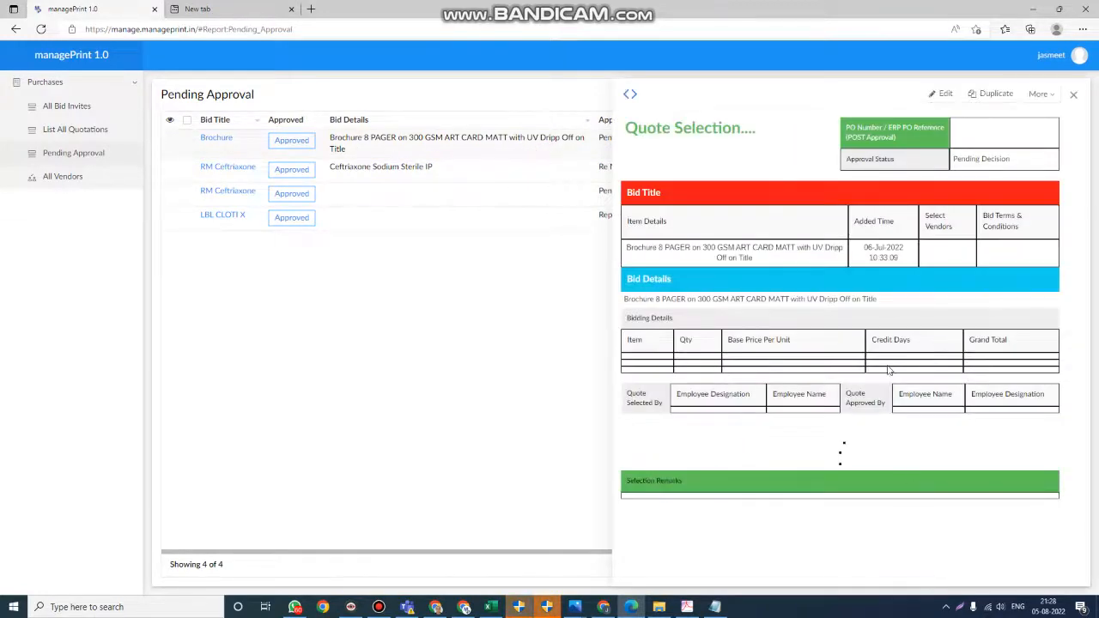
{"action": "left_click", "coordinate": [1074, 95]}
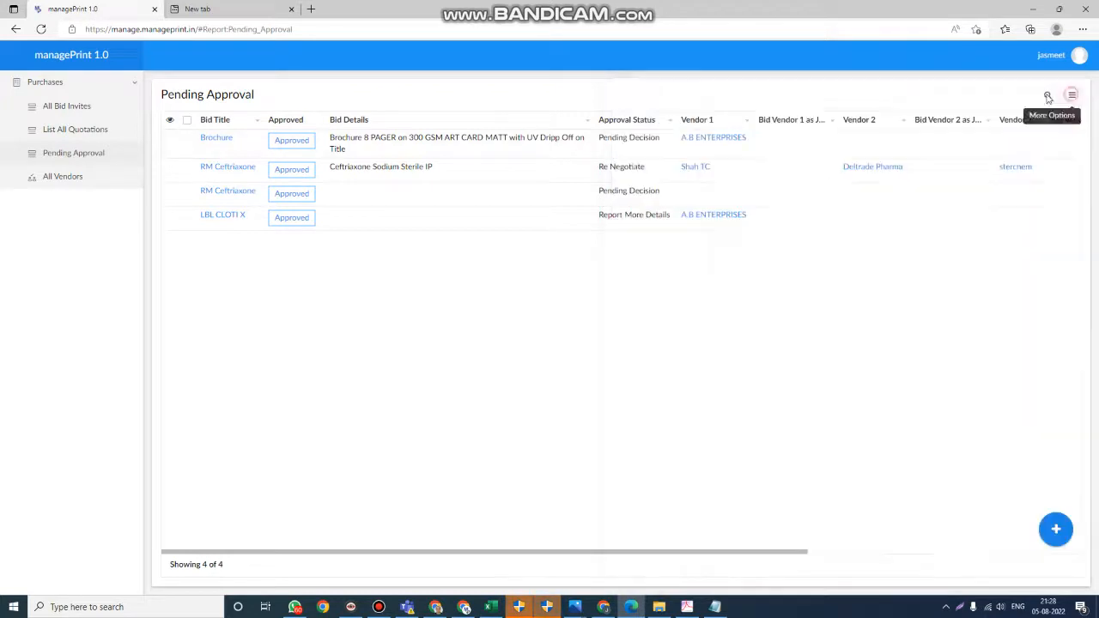
- Approve the pending Brochure quote and the Shah TC RM Ceftriaxone quote, and check their approval status in the full quotations list
{"action": "left_click", "coordinate": [299, 148]}
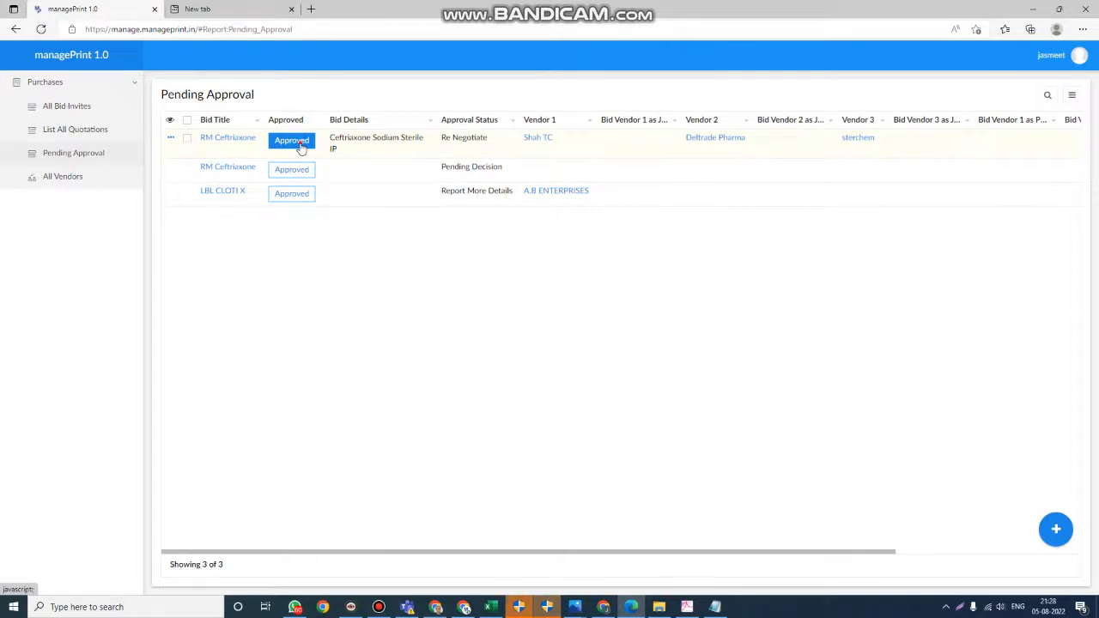
{"action": "left_click", "coordinate": [300, 148]}
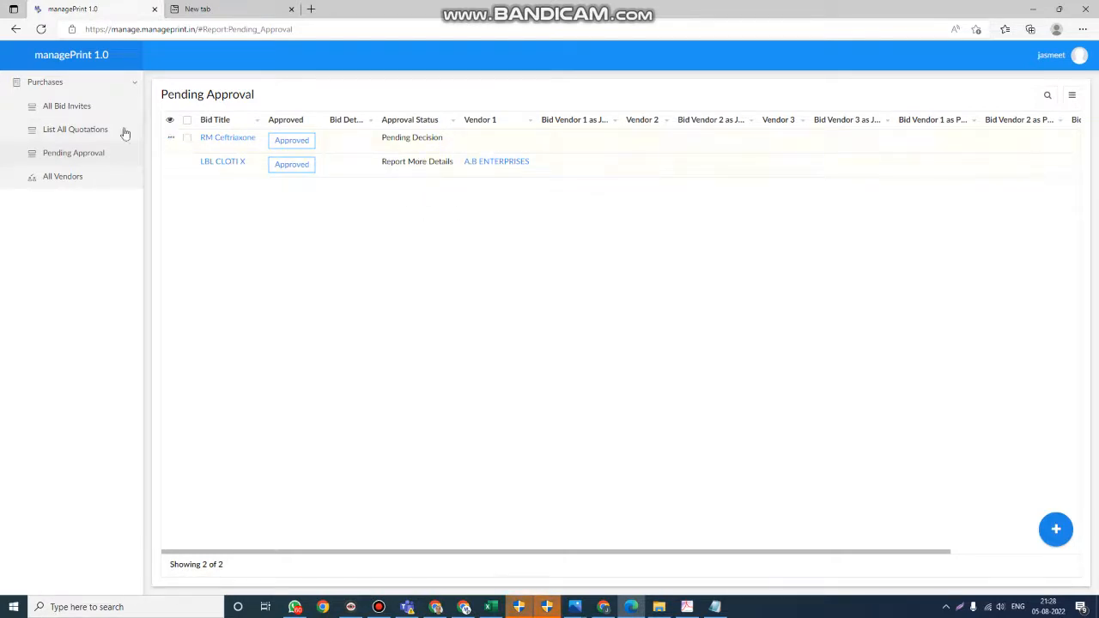
{"action": "left_click", "coordinate": [69, 130]}
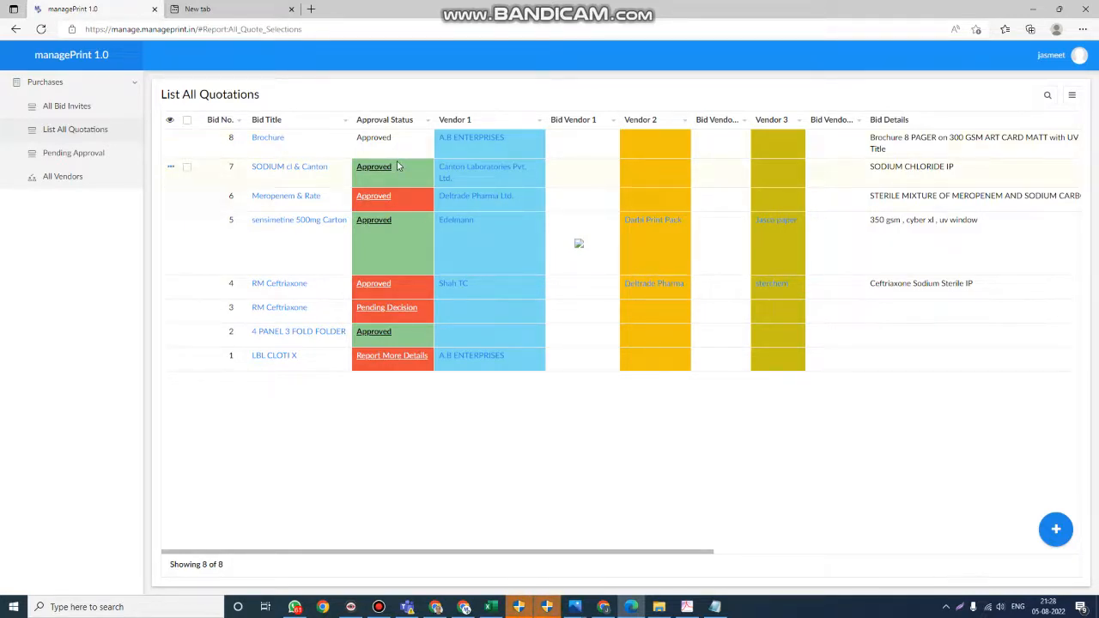
- View the list of all vendors and return to the list of all bid invites
{"action": "left_click", "coordinate": [51, 178]}
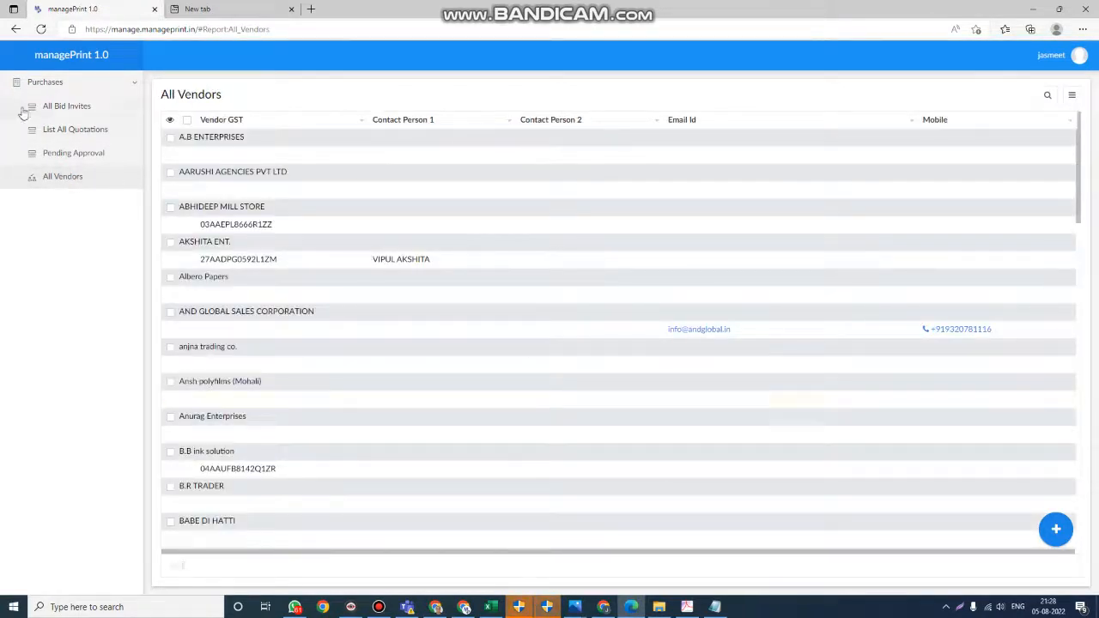
{"action": "left_click", "coordinate": [67, 87]}
{"action": "left_click", "coordinate": [67, 87]}
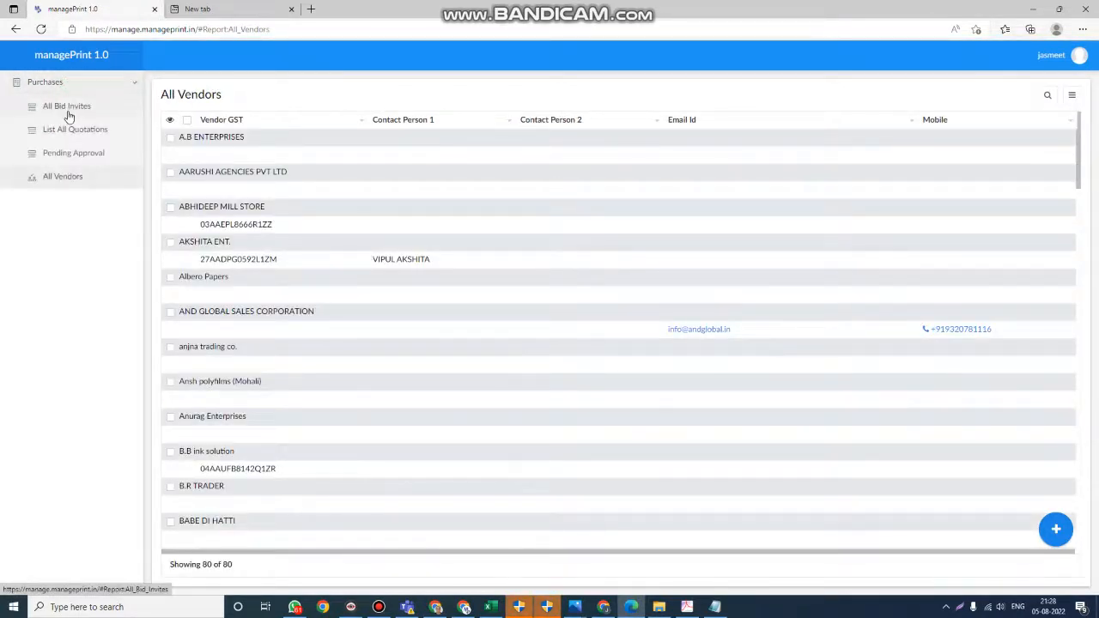
{"action": "left_click", "coordinate": [66, 108]}
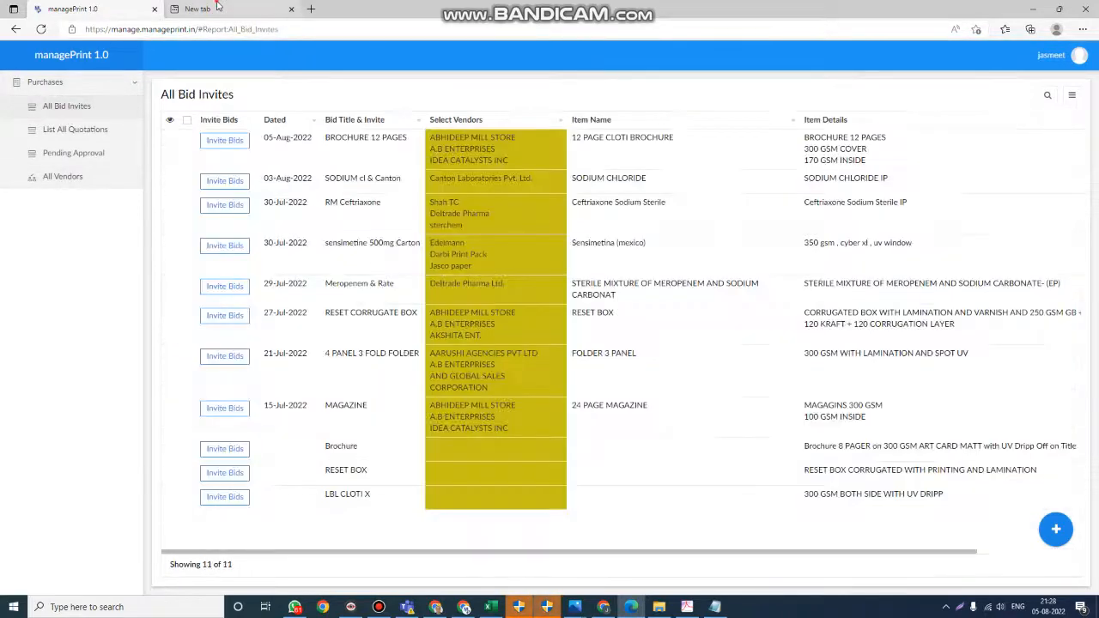
{"action": "left_click", "coordinate": [217, 8]}
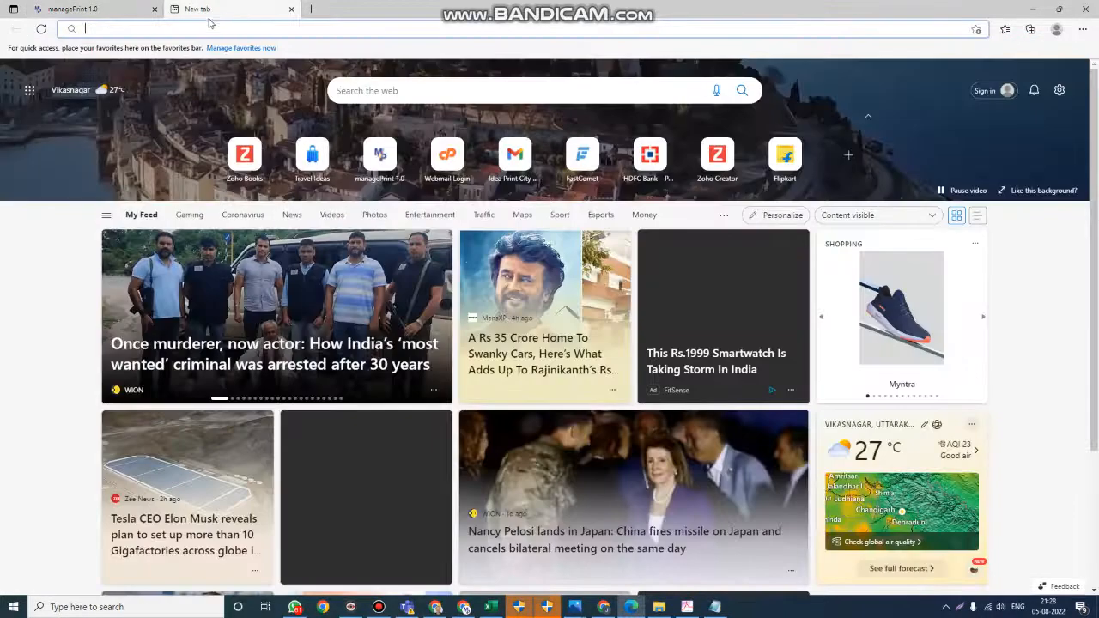
{"action": "left_click", "coordinate": [204, 28]}
{"action": "type", "text": "www."}
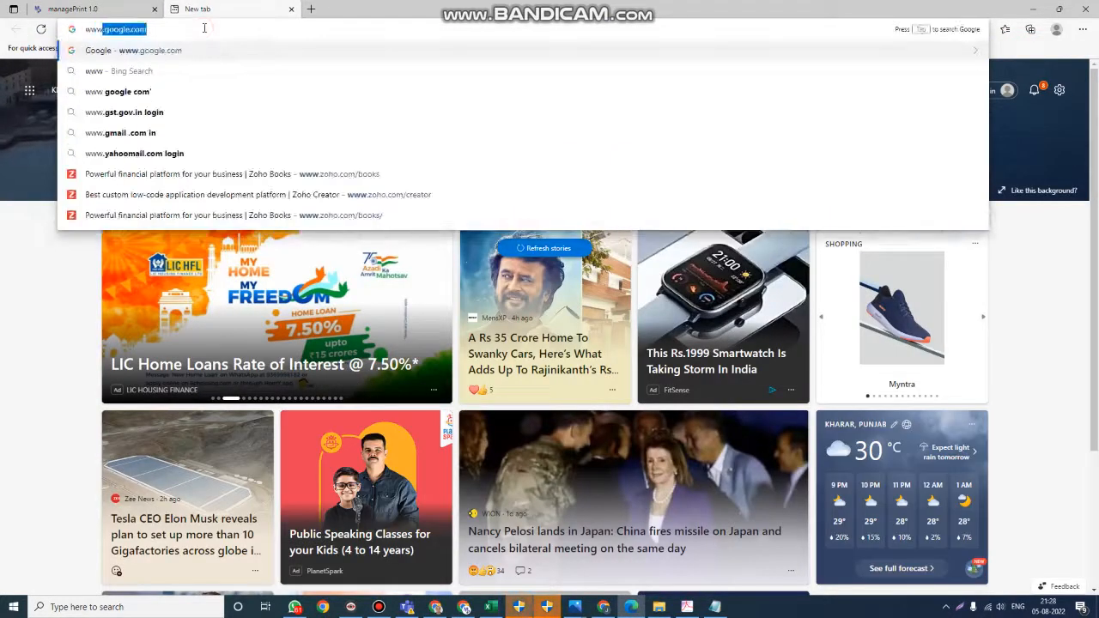
{"action": "type", "text": "simplif"}
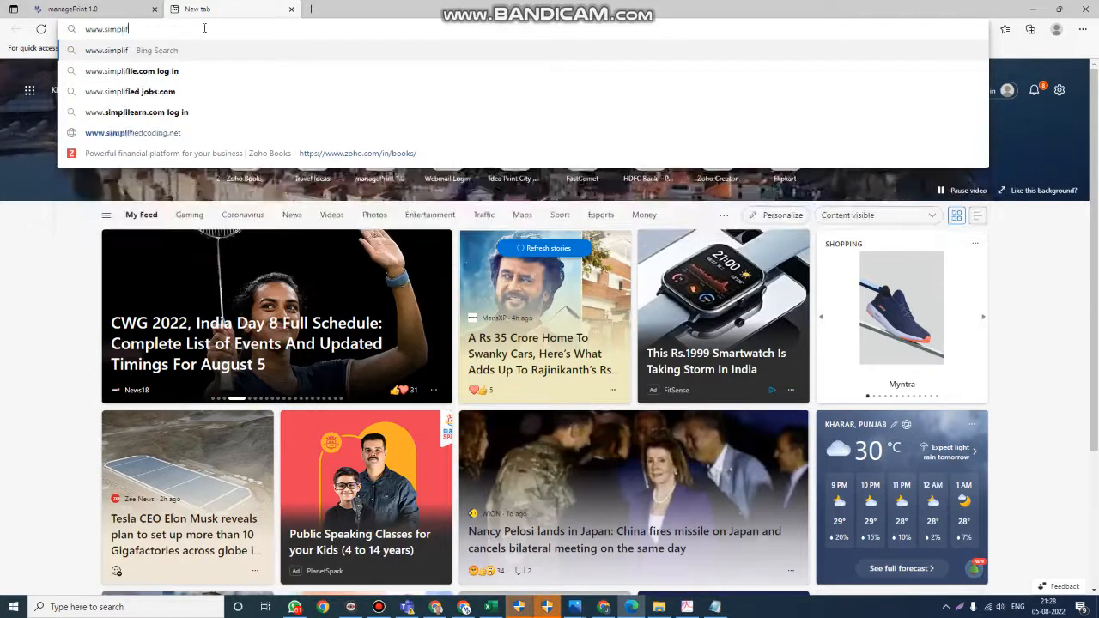
{"action": "type", "text": "yinc.in"}
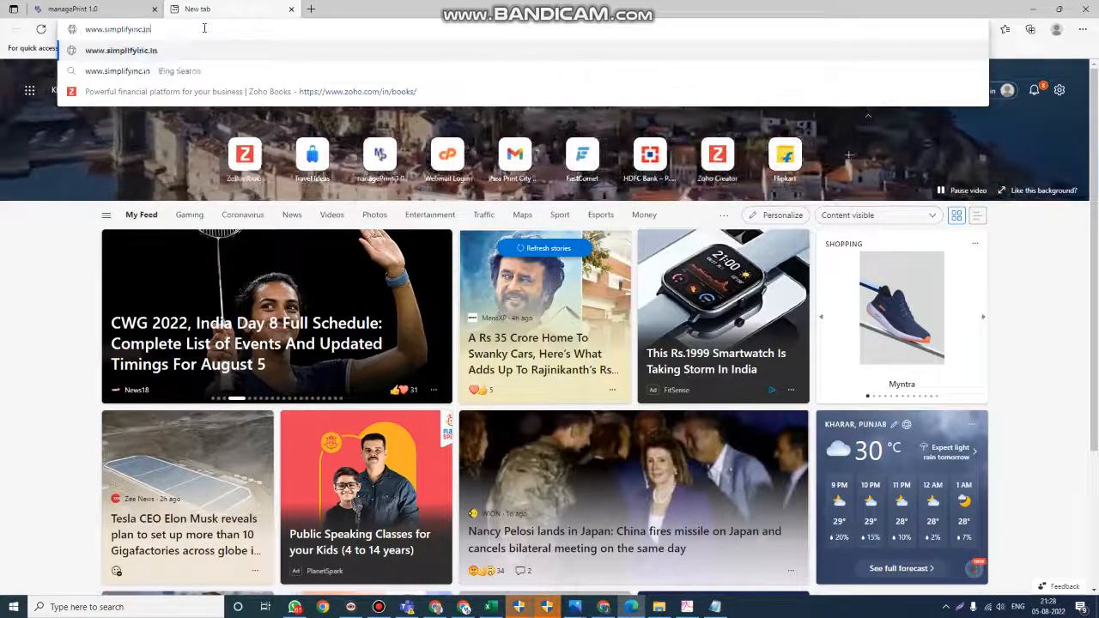
{"action": "key", "text": "Return"}
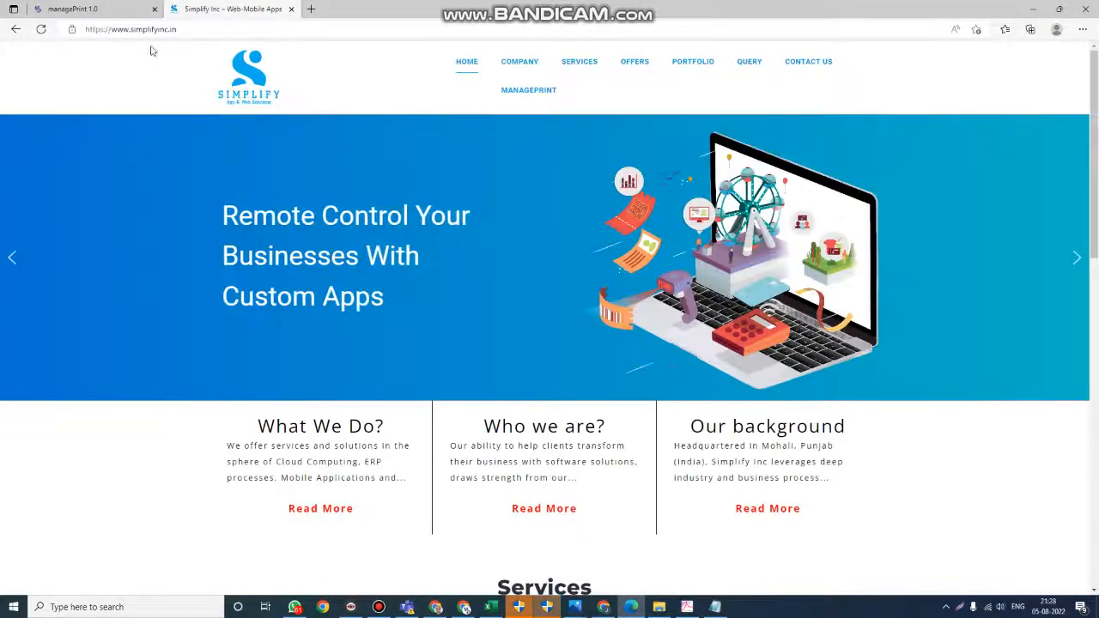
{"action": "left_click", "coordinate": [85, 8]}
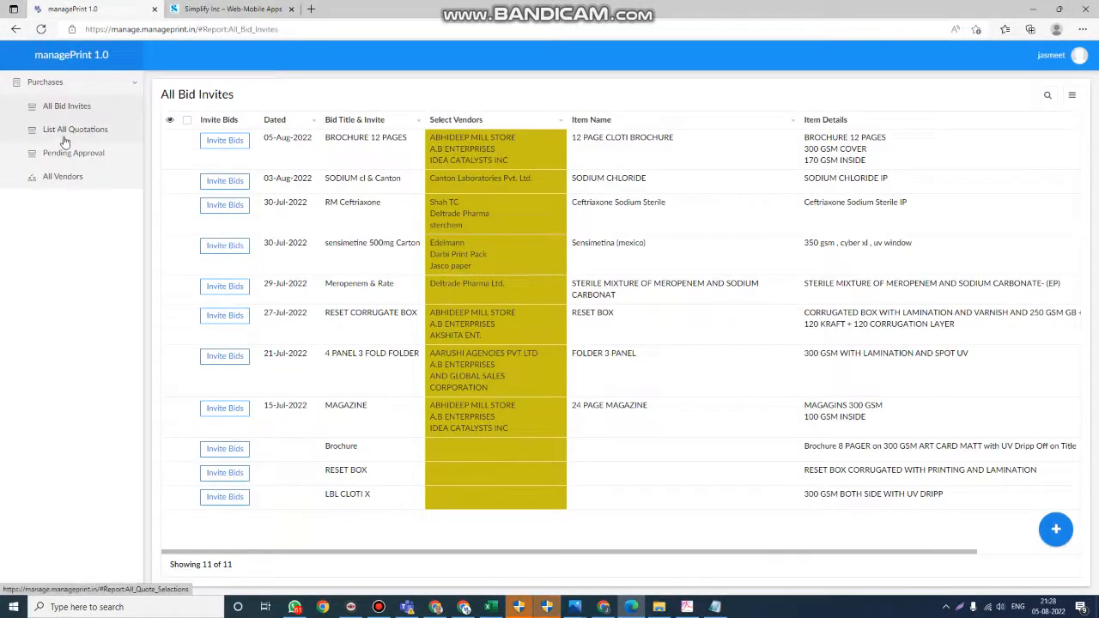